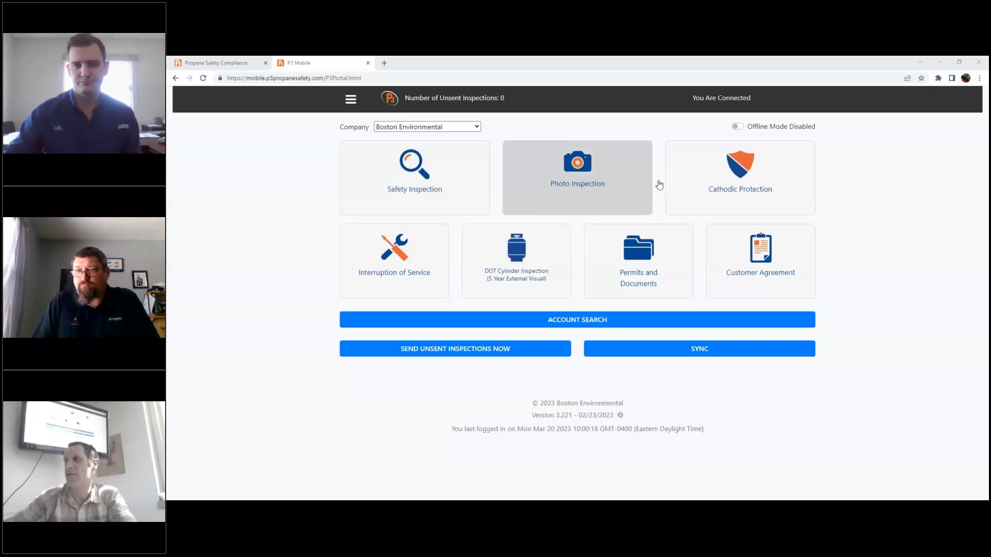
Start a cathodic protection inspection for an existing customer account and choose the first existing location listed for it
click(735, 186)
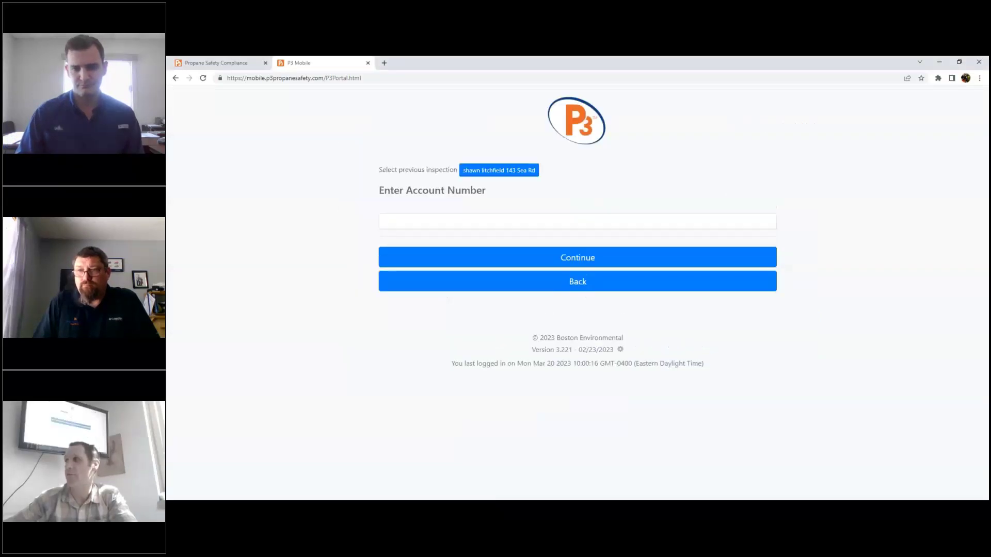
click(496, 227)
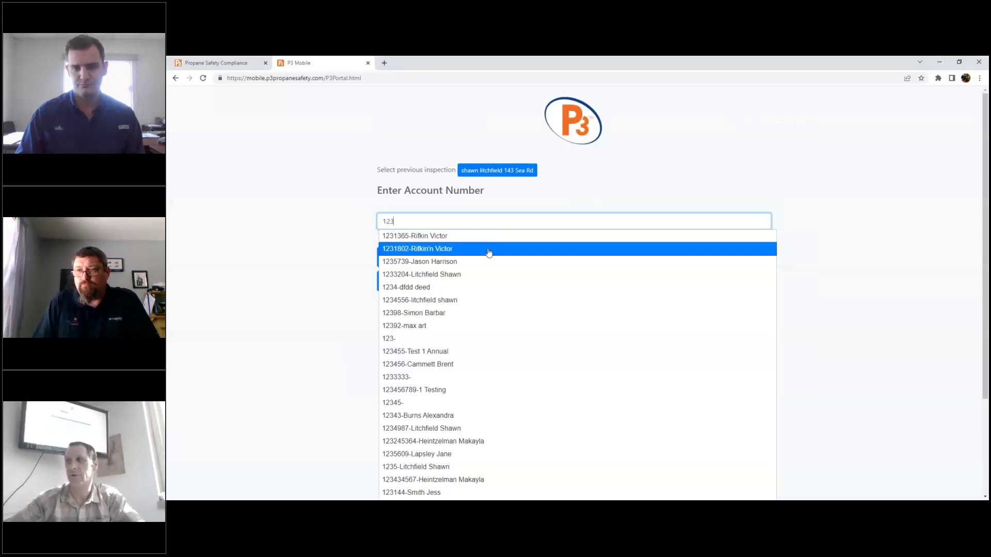
click(484, 262)
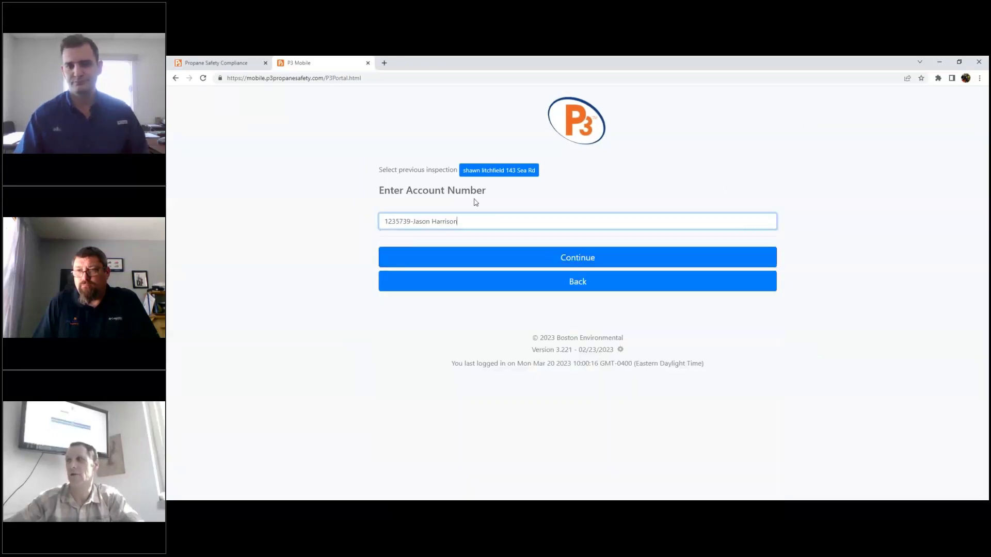
click(513, 258)
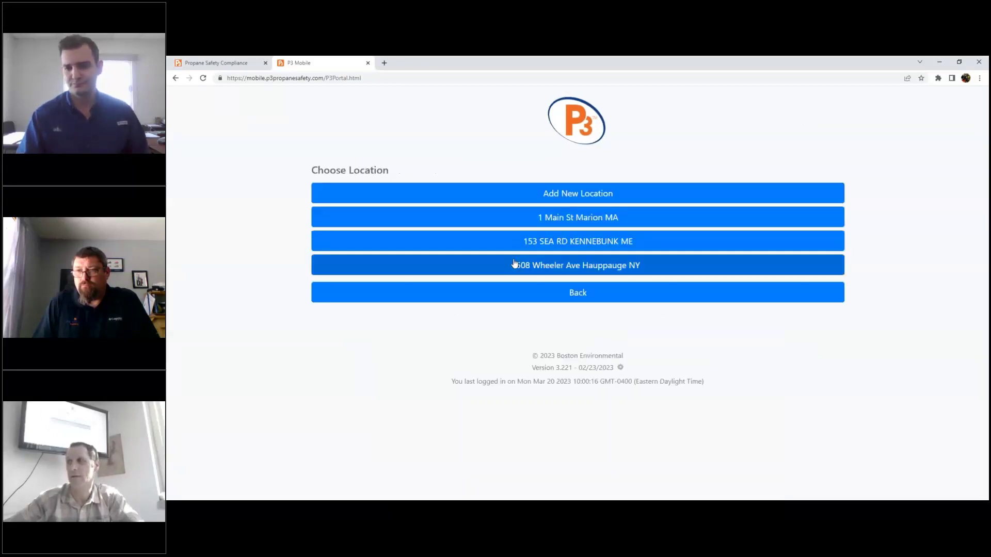
click(542, 220)
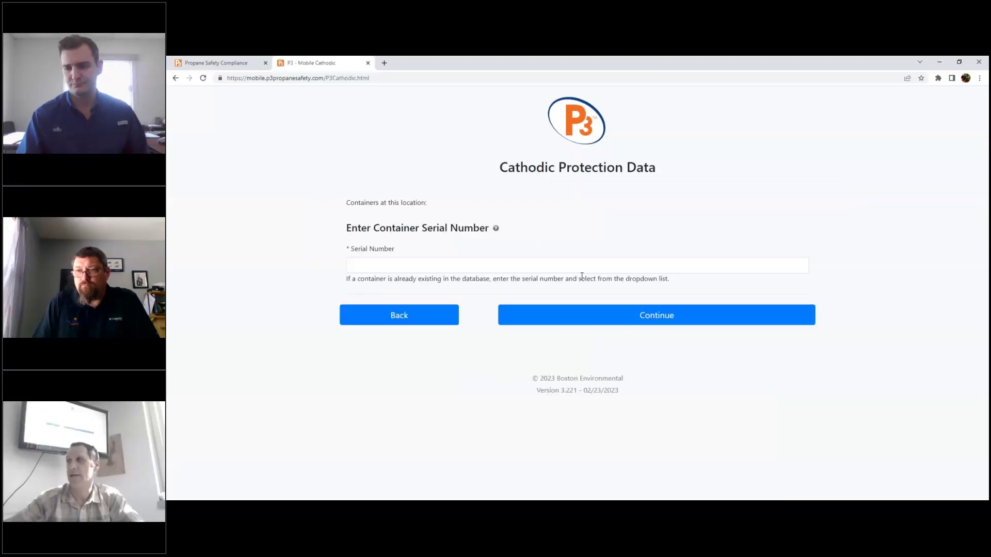
Look up the existing container with serial number 12300009 and decline transferring it to this location
click(489, 265)
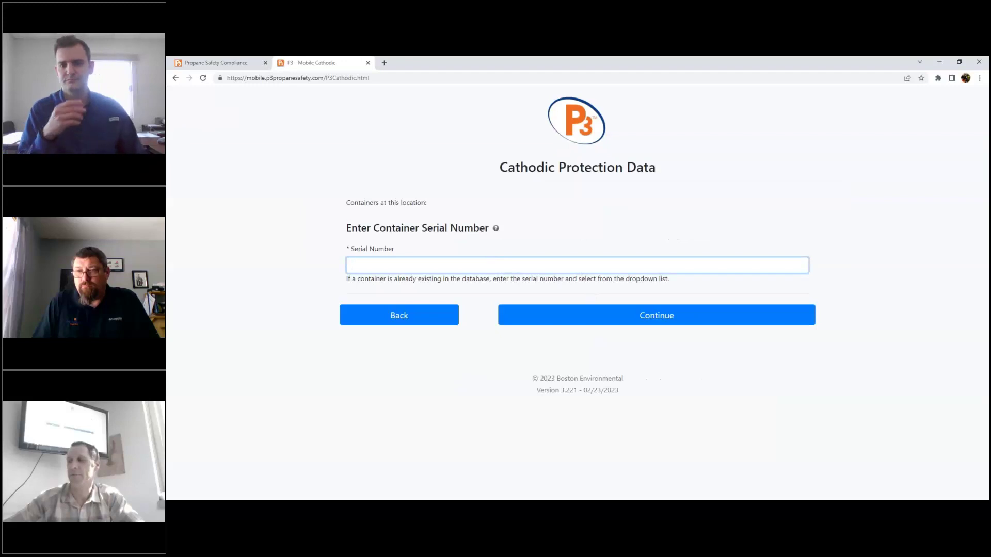
text(123)
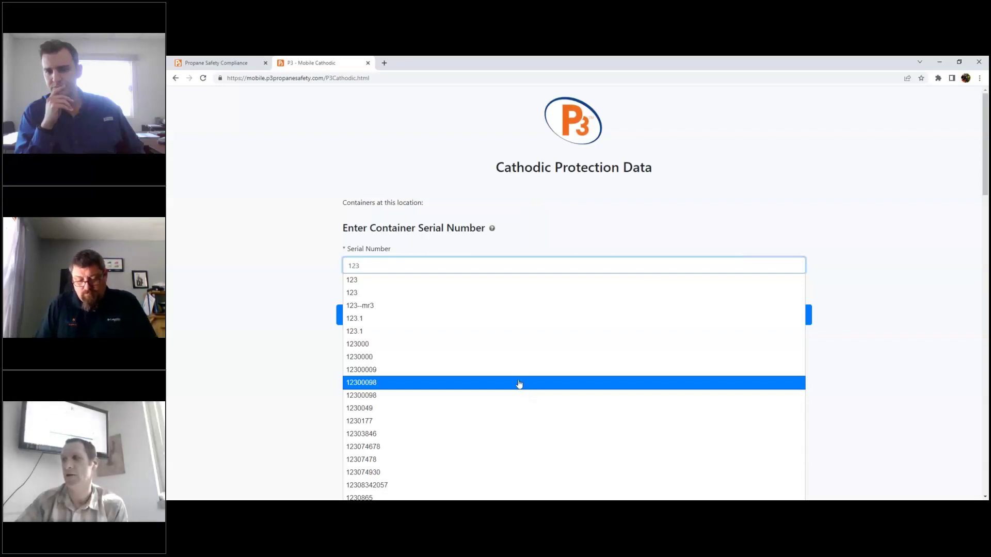
click(515, 371)
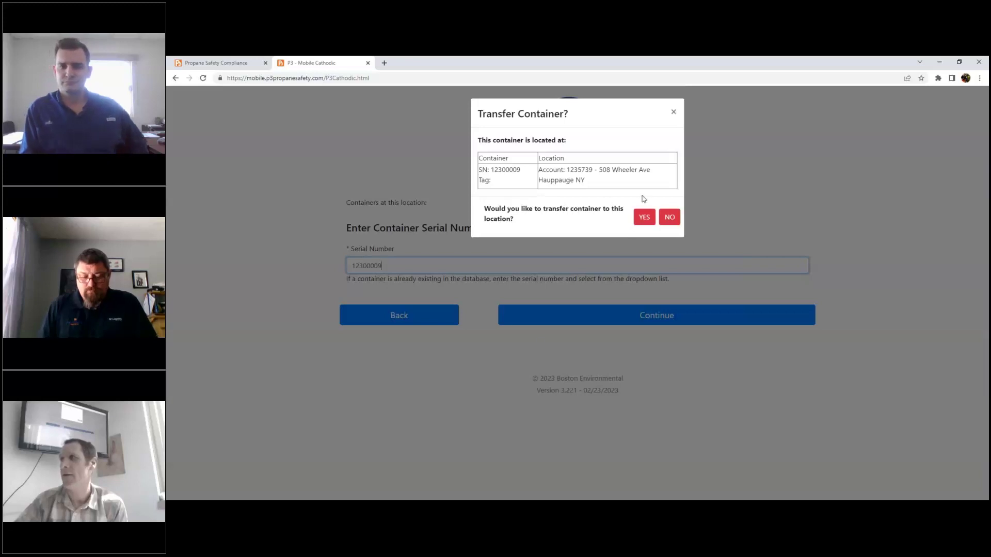
click(667, 217)
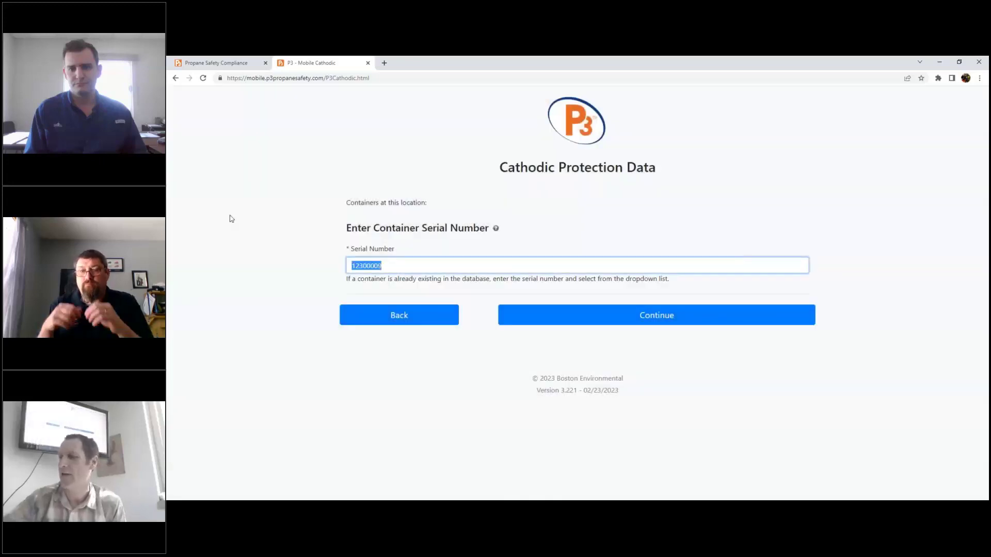
Enter container serial number 122222223 and proceed to its cathodic protection data form
text(122222223)
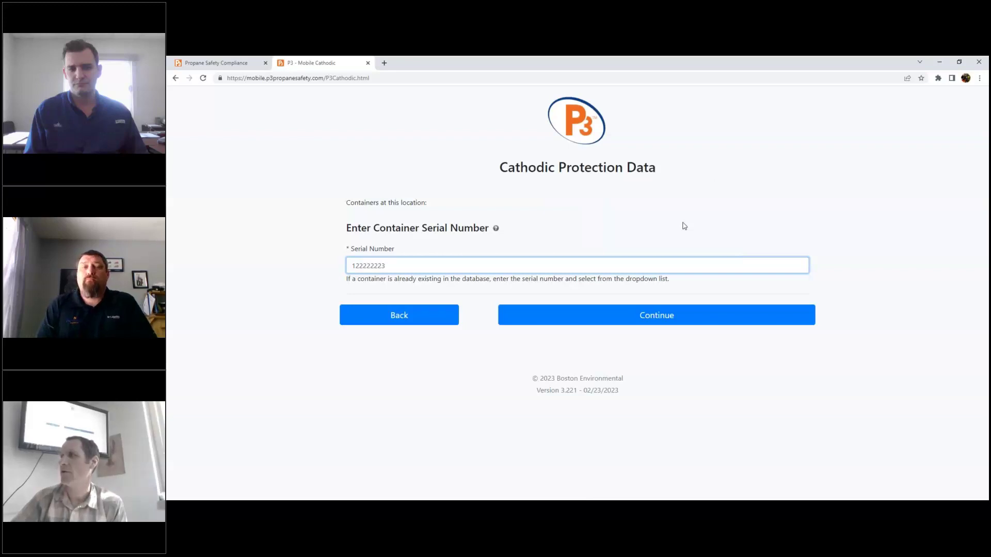
click(723, 312)
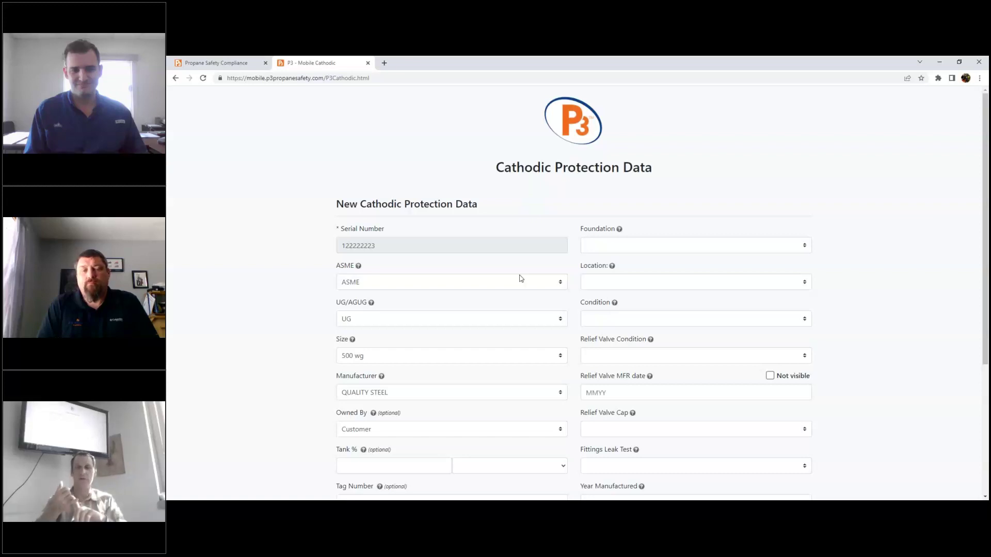
Read the help text explaining how to answer the Foundation field
click(722, 248)
click(716, 249)
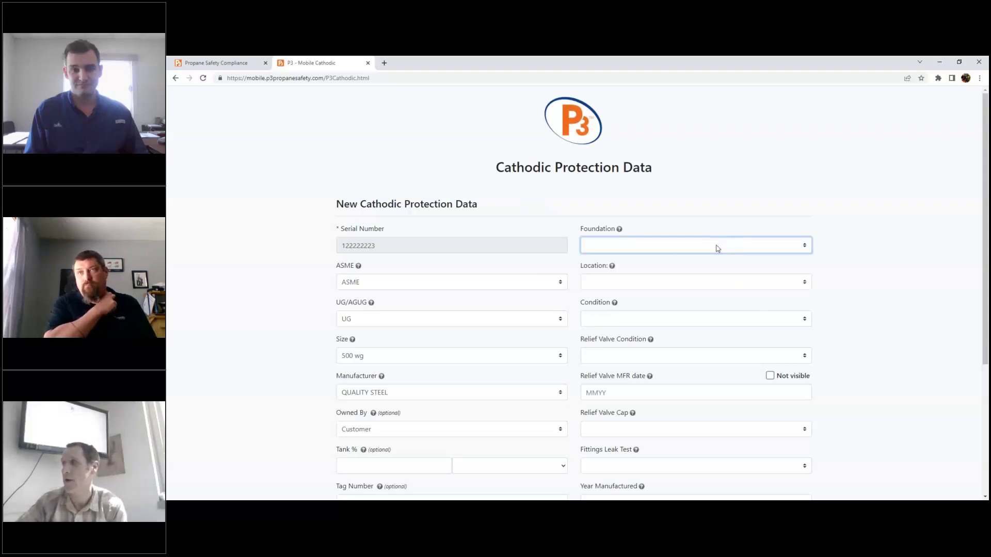
click(598, 231)
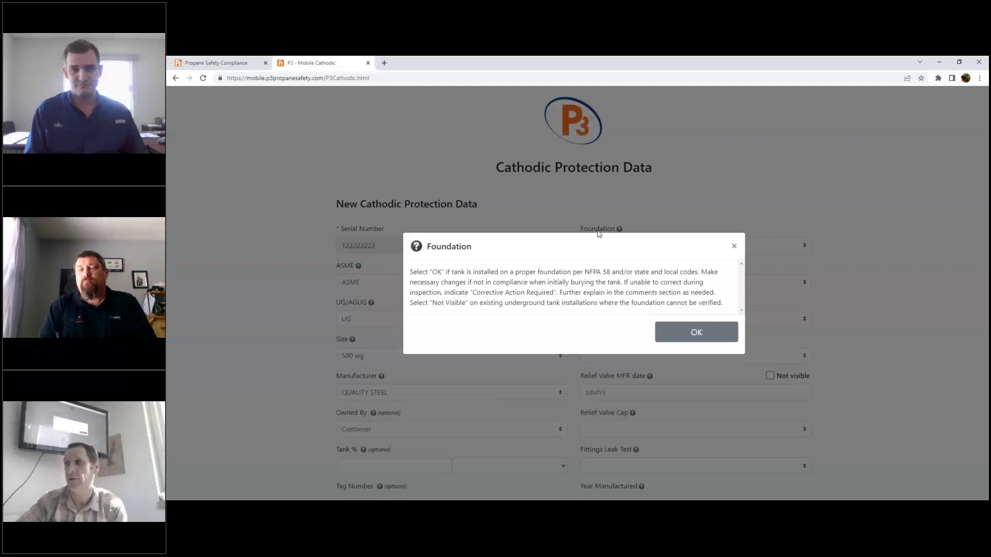
click(695, 332)
Try to continue with the container's inspection fields left blank, and decline saving the incomplete inspection
scroll(588, 372, down, 4)
click(584, 383)
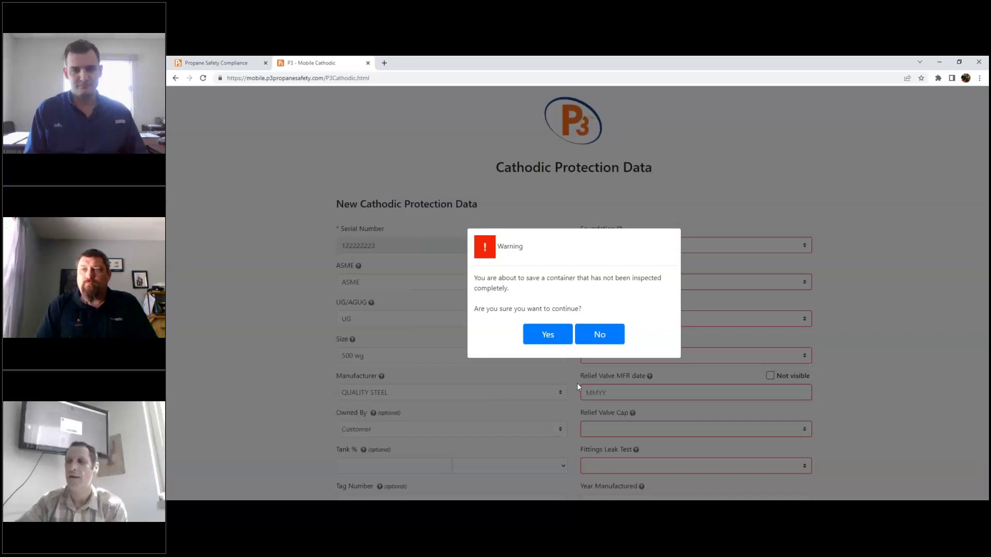
click(593, 337)
scroll(464, 320, down, 3)
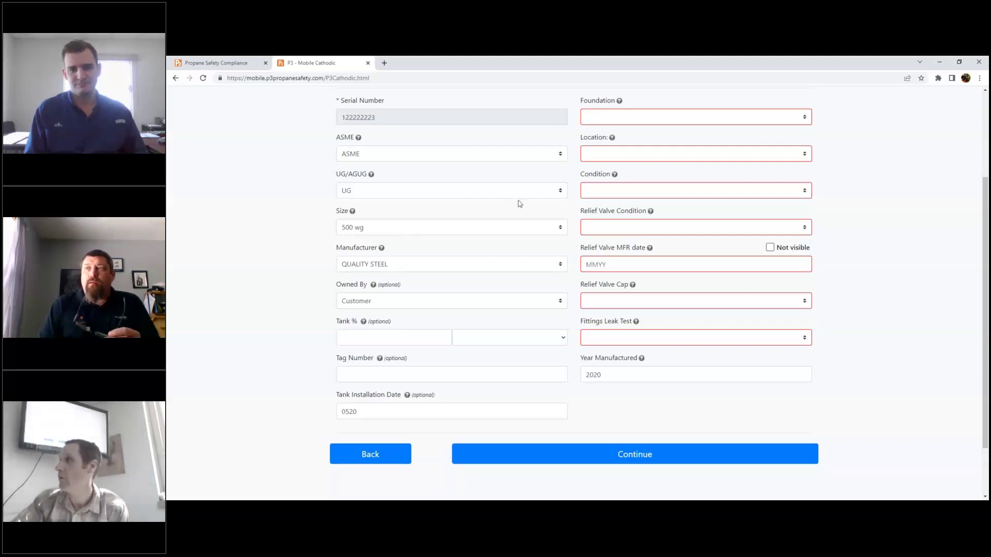
Set the container's Foundation, Location and Condition to OK
scroll(517, 197, up, 3)
click(650, 246)
click(646, 267)
click(644, 282)
click(639, 304)
click(631, 320)
click(630, 341)
Check the Relief Valve Condition help, then set the condition to OK, the relief valve MFR date to 0110 and its cap to OK
click(653, 340)
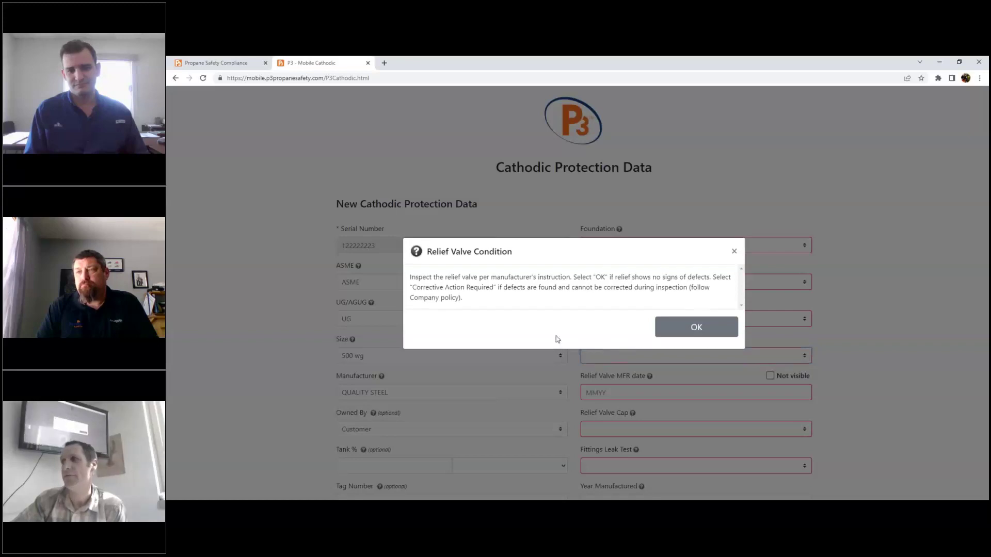
click(680, 332)
click(628, 355)
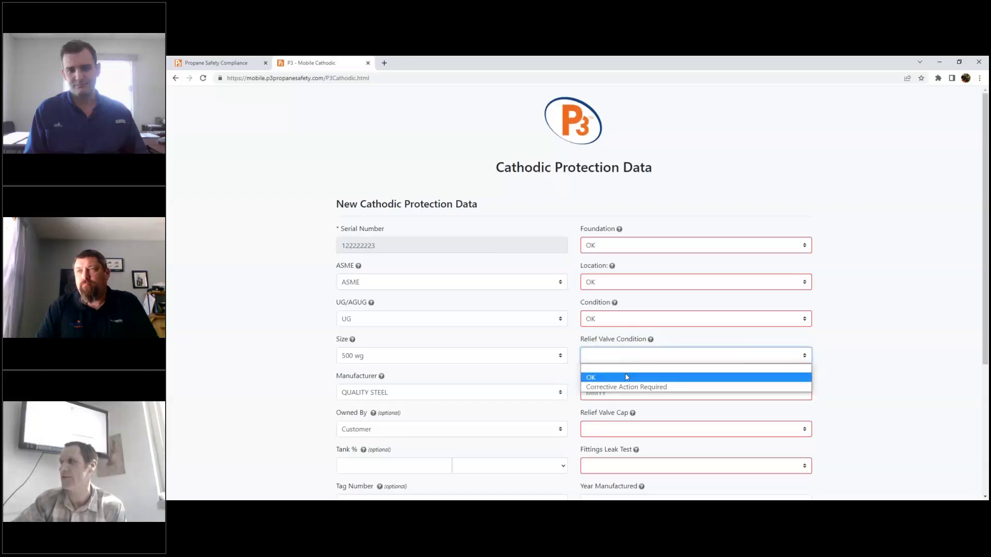
click(627, 373)
click(623, 391)
click(639, 419)
click(639, 429)
click(638, 445)
Try to continue with the Fittings Leak Test left blank, and decline saving the incomplete inspection
scroll(633, 431, down, 3)
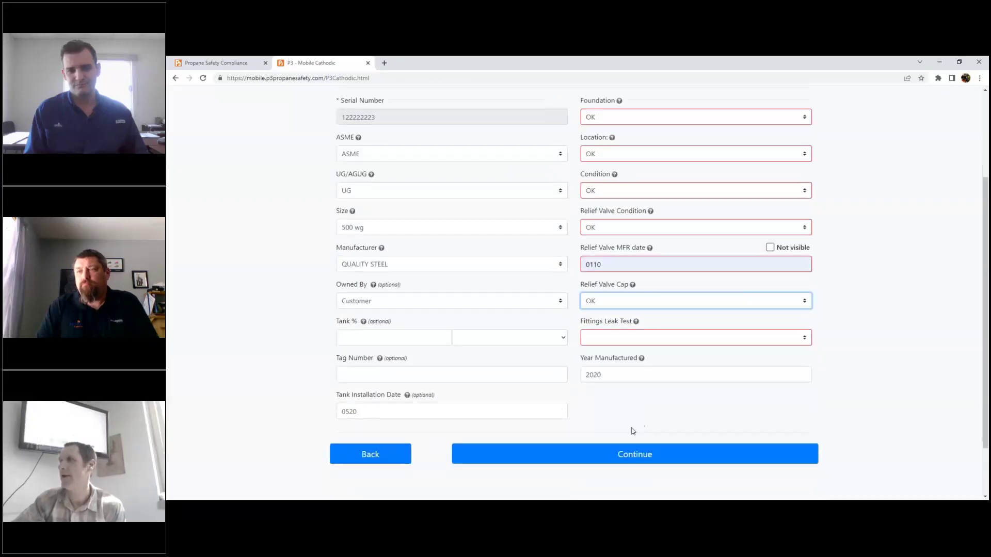
click(628, 456)
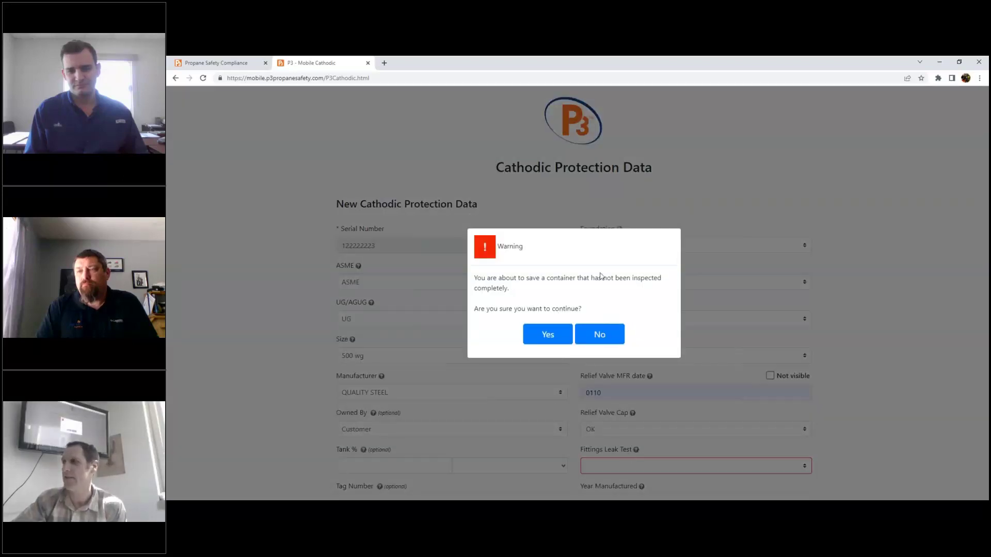
click(602, 336)
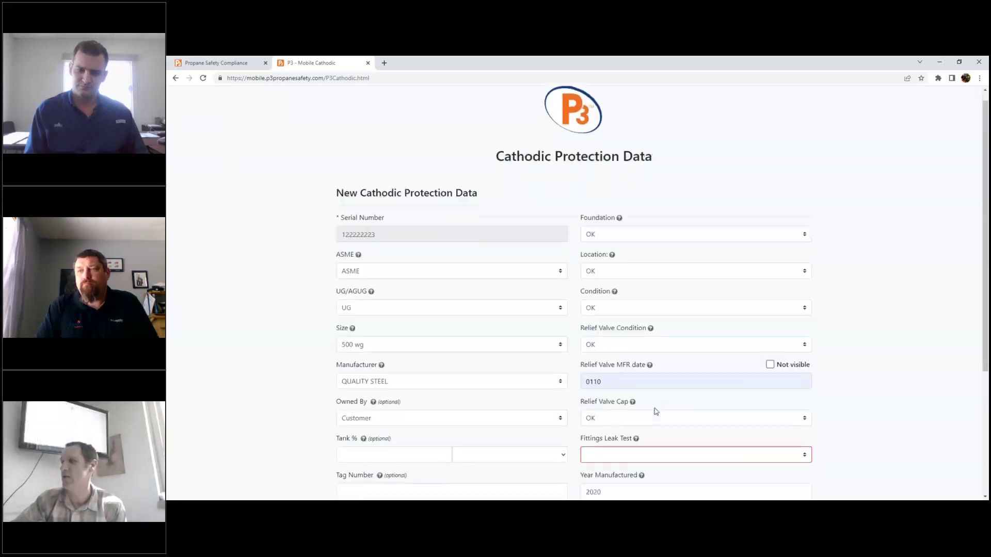
Set the Fittings Leak Test to OK and continue to the cathodic protection installation details
click(610, 381)
click(608, 402)
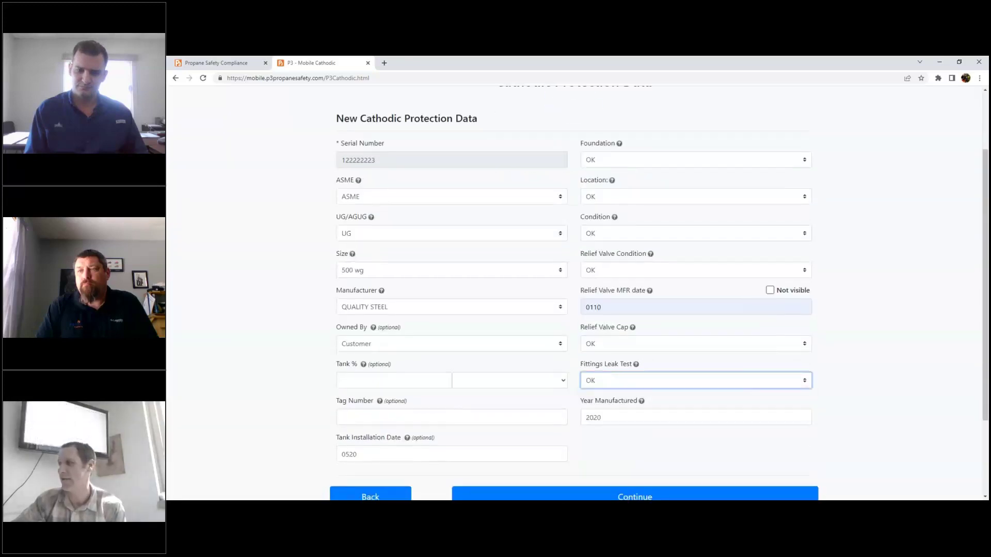
click(635, 497)
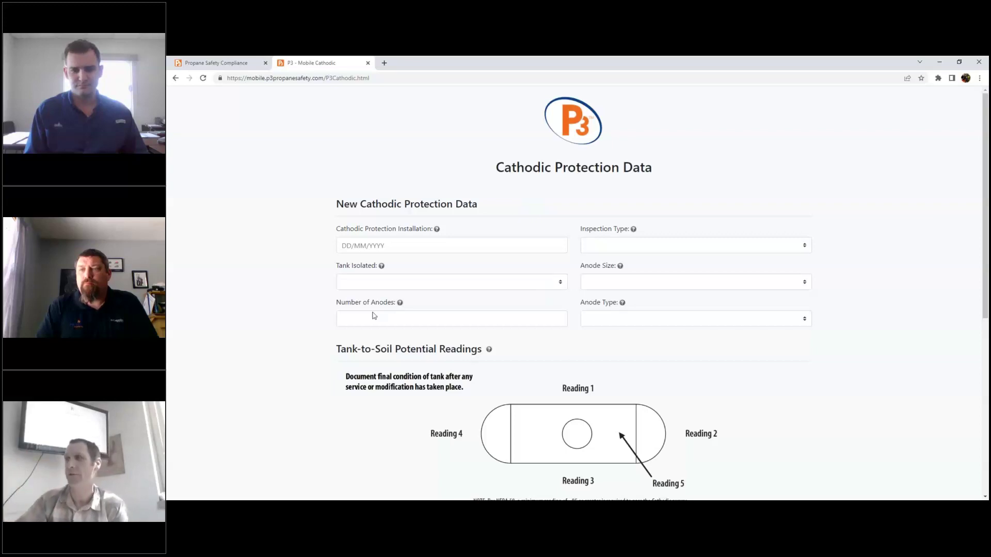
Set the Cathodic Protection Installation date to 03/21/2023, Tank Isolated to Yes, Number of Anodes to 2 and Inspection Type to Initial
click(358, 244)
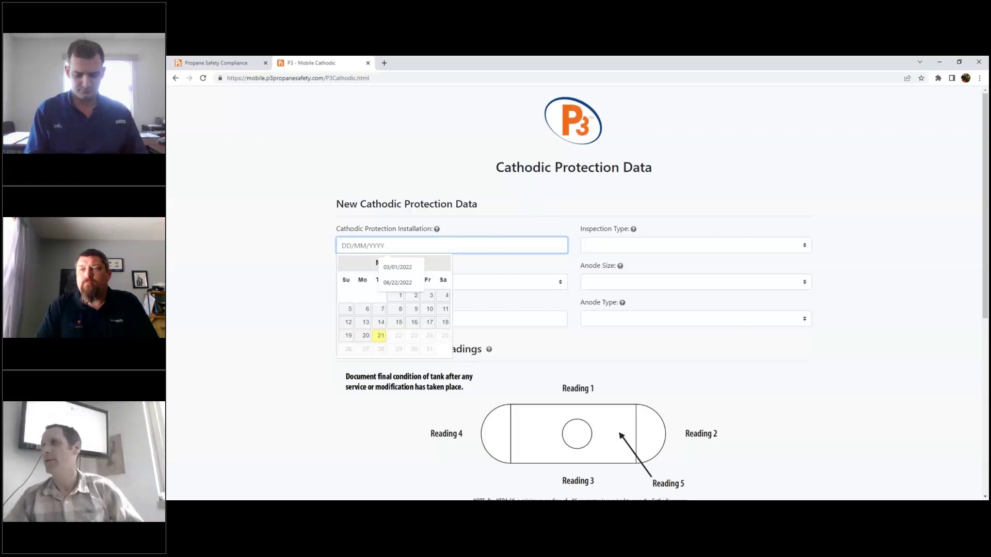
click(380, 336)
click(374, 281)
click(382, 301)
click(387, 319)
text(2)
click(619, 245)
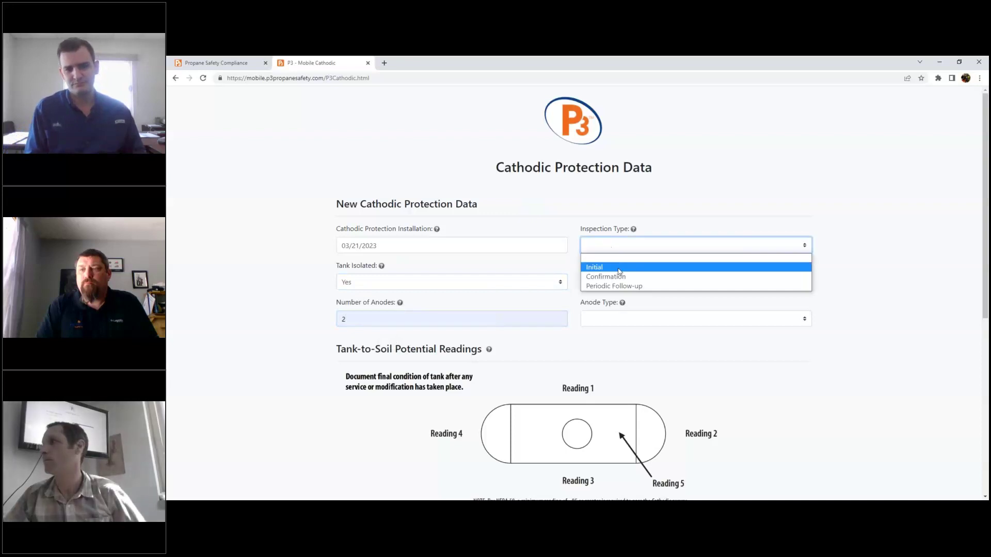
click(619, 267)
Review the available Inspection Type options and read the field's help text
click(613, 247)
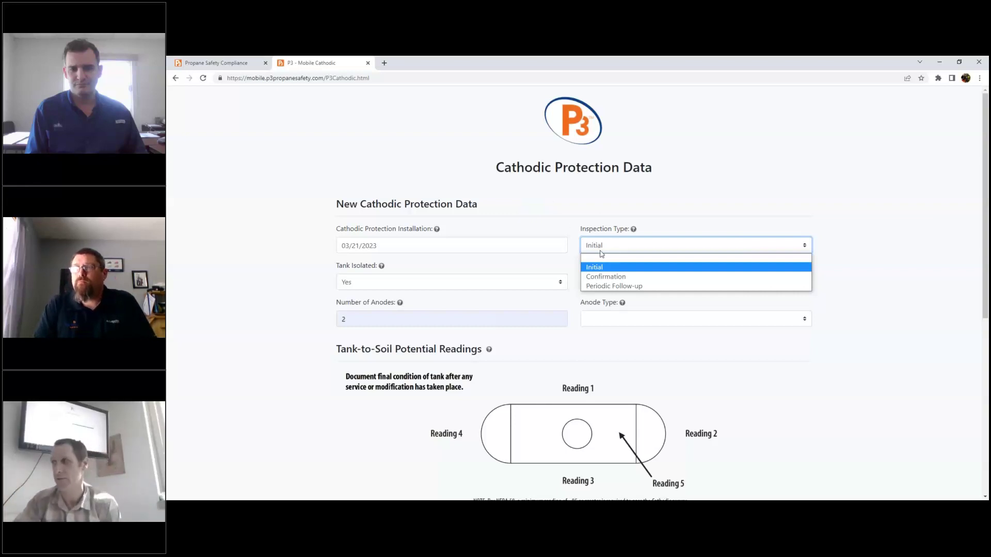
key(Escape)
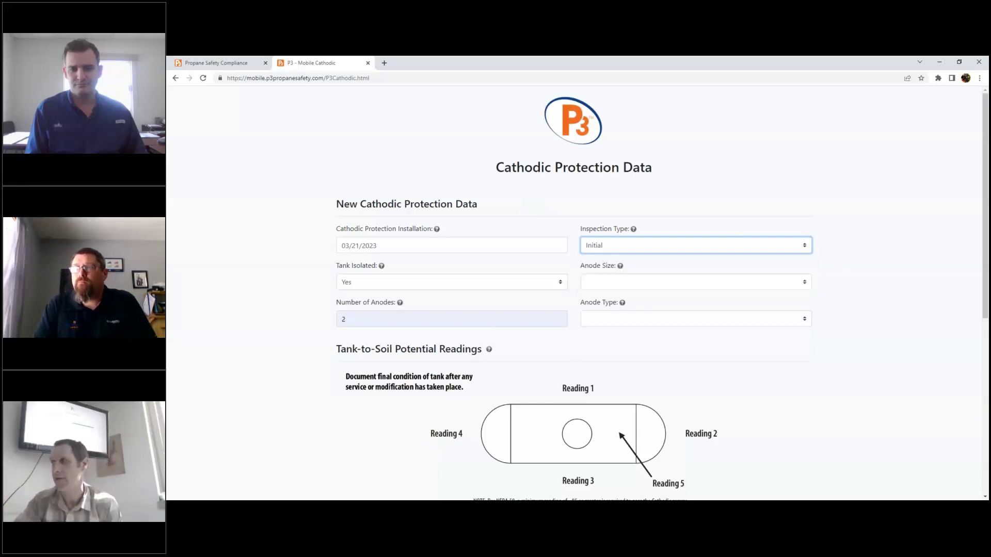
click(622, 254)
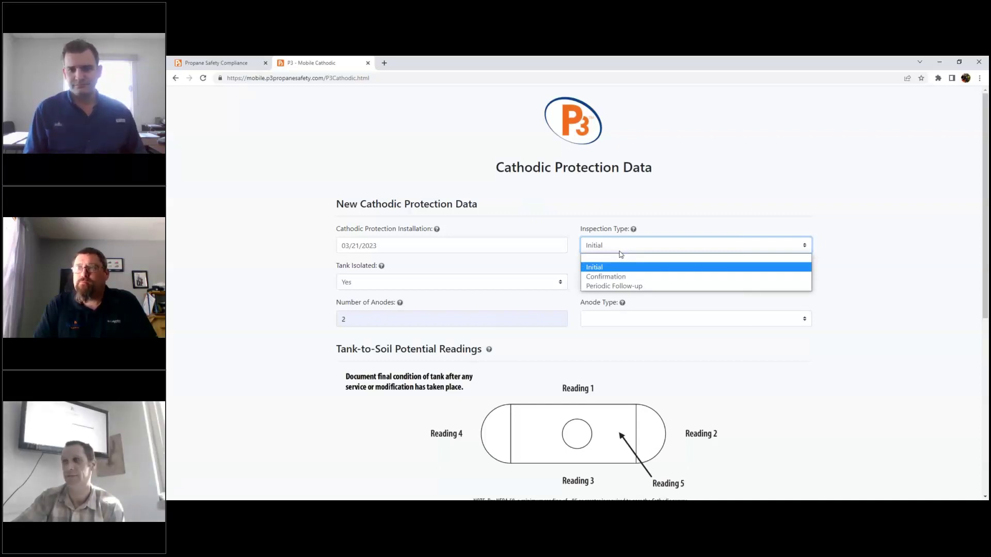
click(611, 231)
click(633, 228)
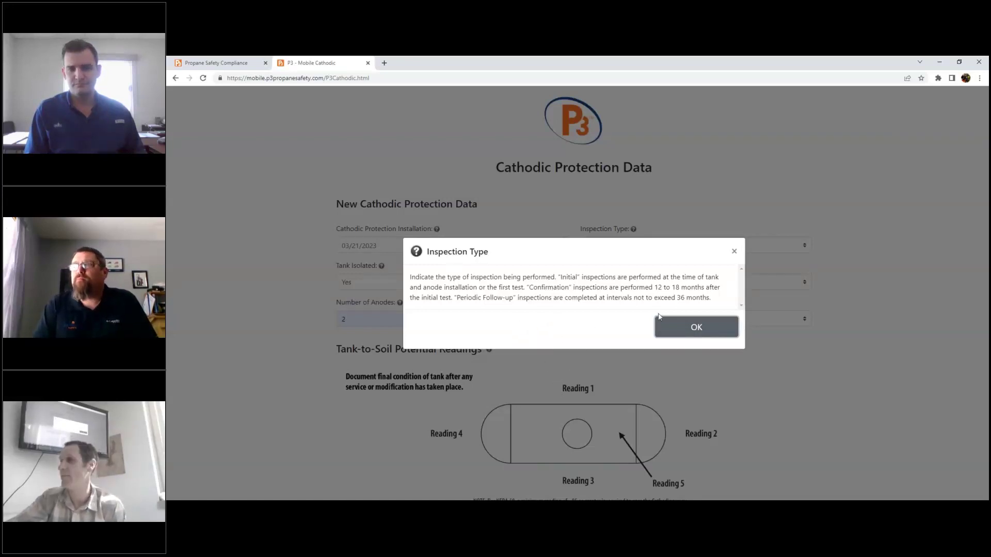
click(679, 331)
Set the Anode Size to 17 lb and the Anode Type to H-1 Magnesium Alloy
click(622, 285)
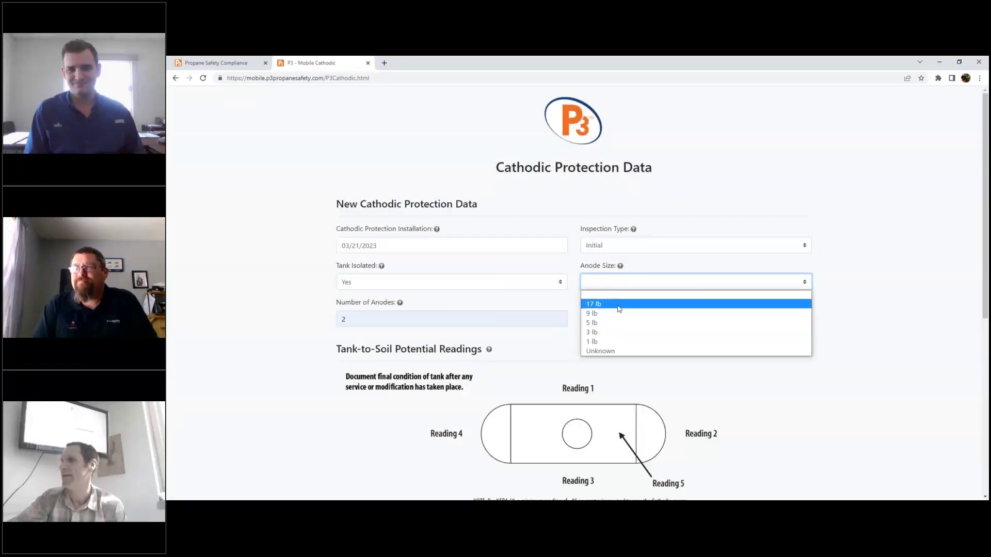
click(620, 304)
click(619, 319)
click(622, 336)
Enter the tank-to-soil potential readings 1 to 5 as -1.2, -1.2, -1.3, -1.5 and -.06
scroll(626, 379, down, 4)
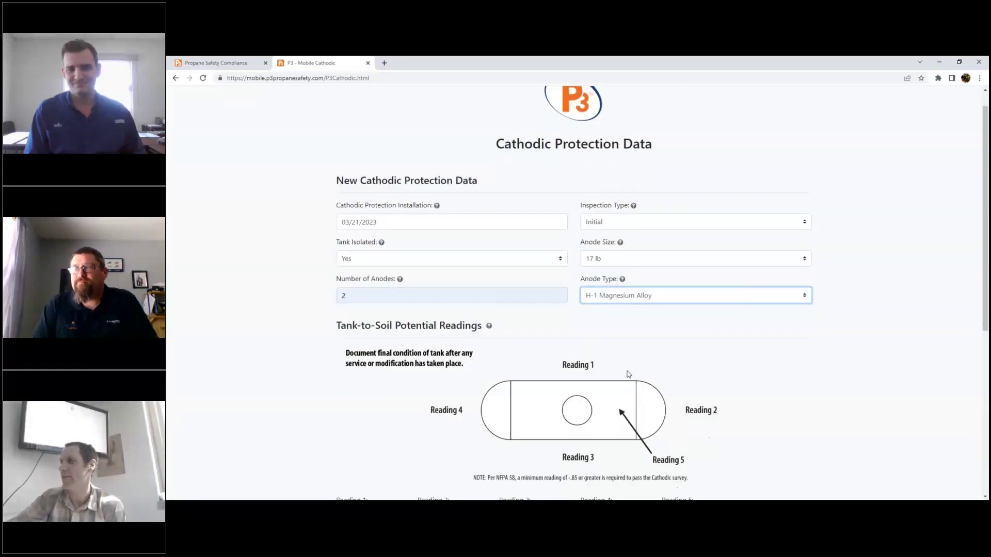
click(370, 328)
click(371, 348)
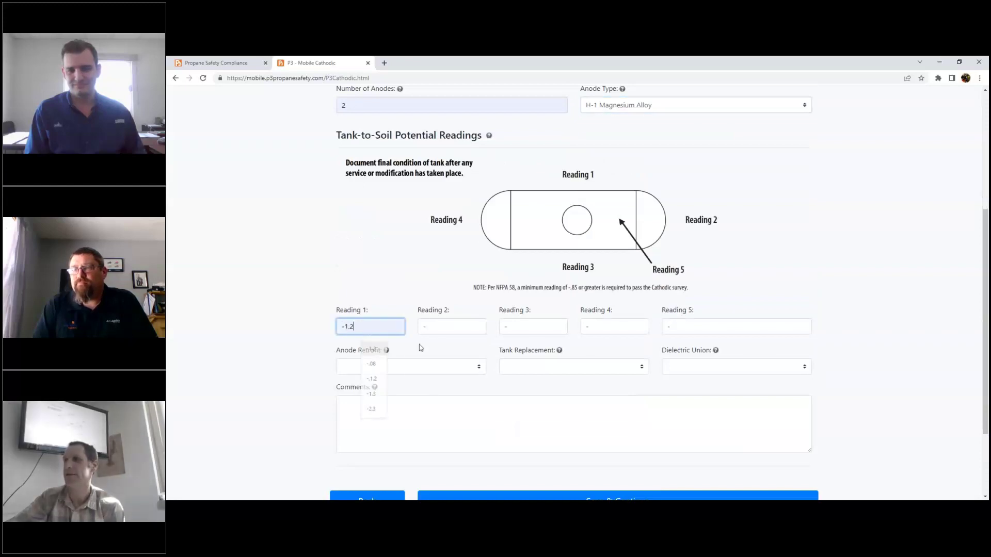
click(438, 328)
click(444, 348)
click(529, 332)
click(534, 348)
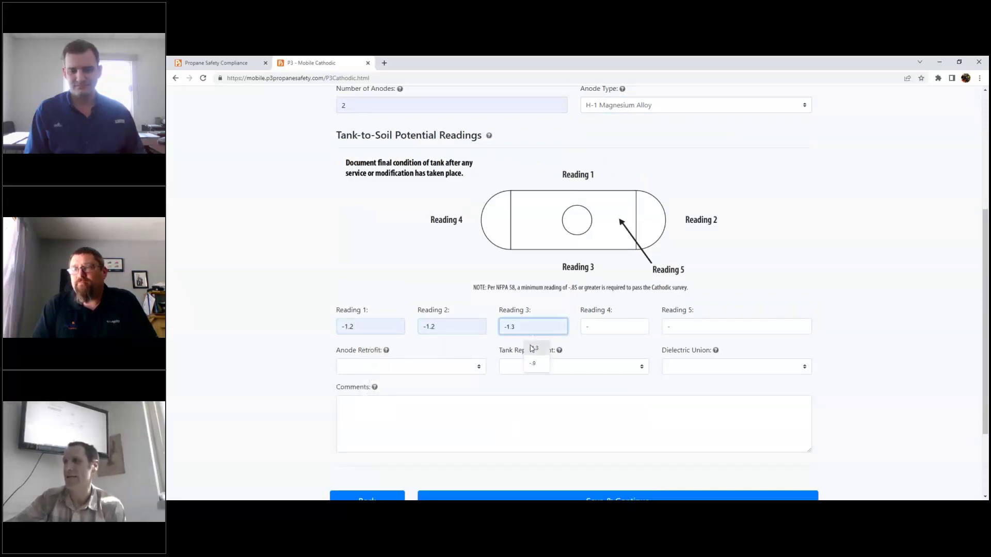
click(611, 330)
click(616, 349)
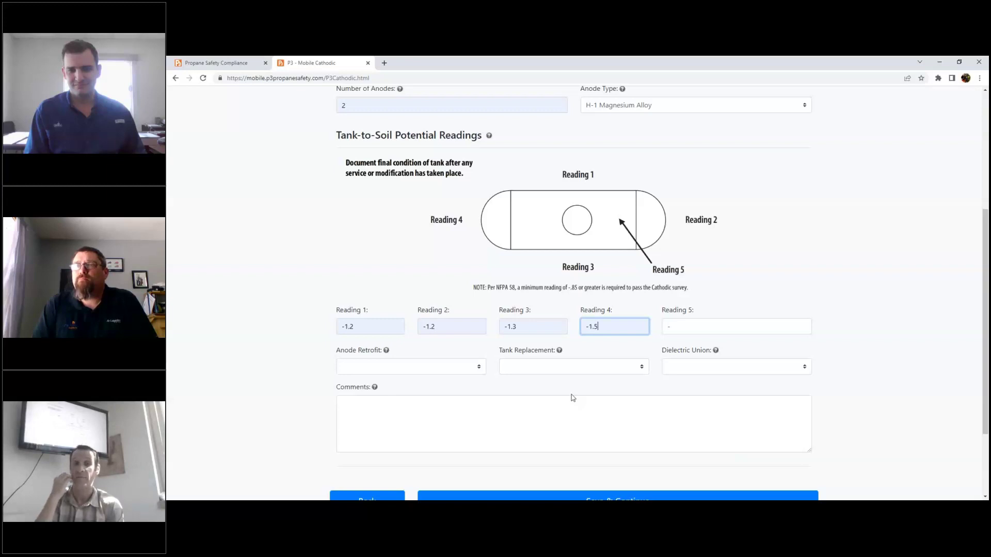
click(723, 332)
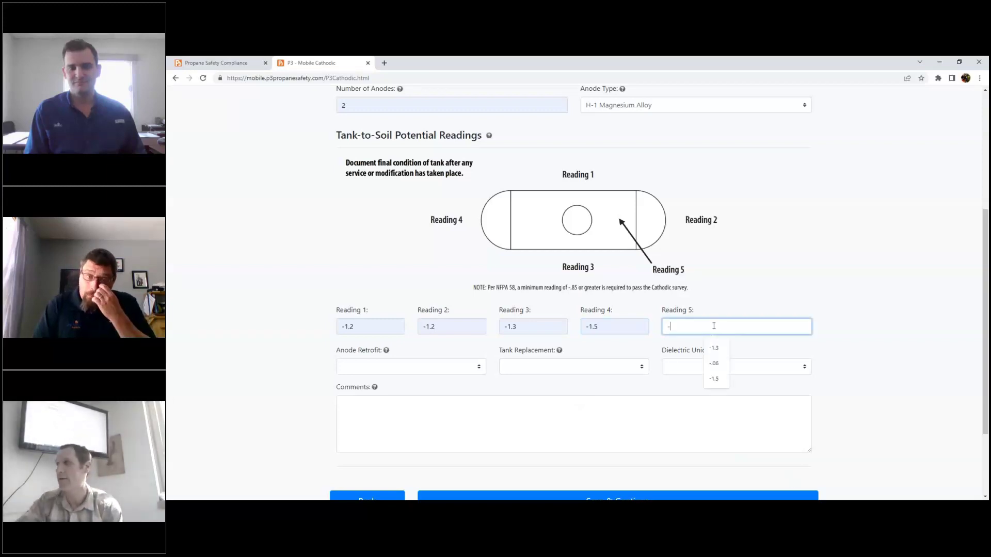
click(723, 364)
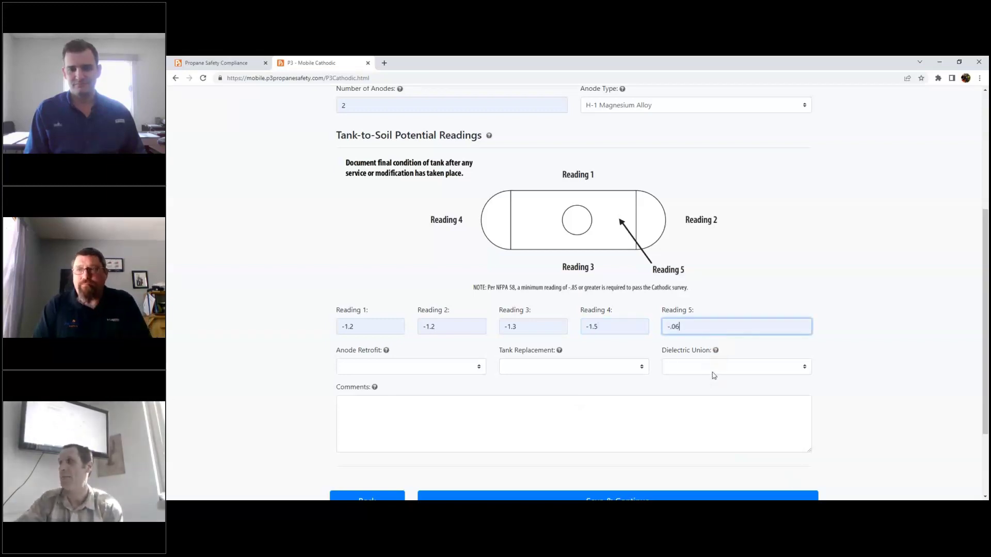
Set Anode Retrofit, Tank Replacement and Dielectric Union to N/A
click(412, 365)
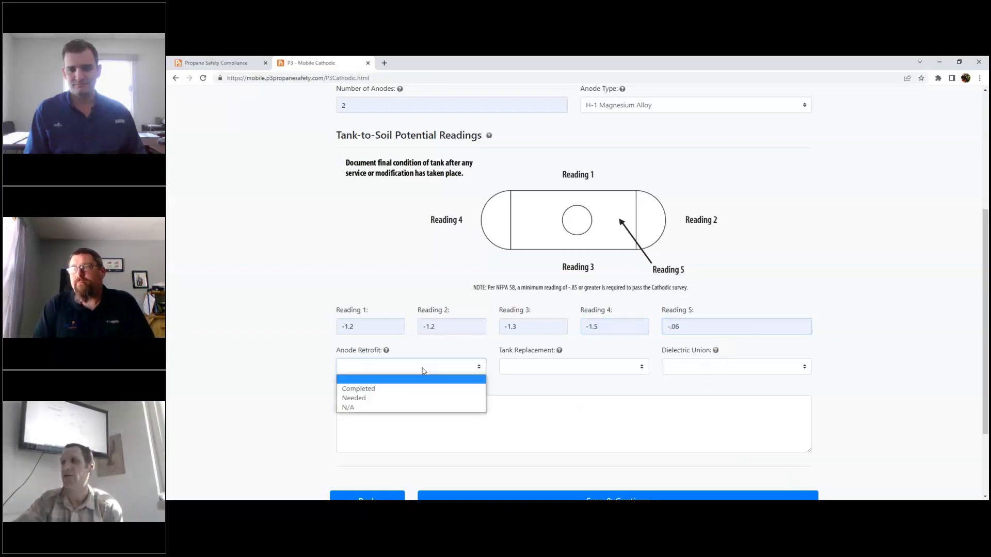
click(412, 407)
click(531, 368)
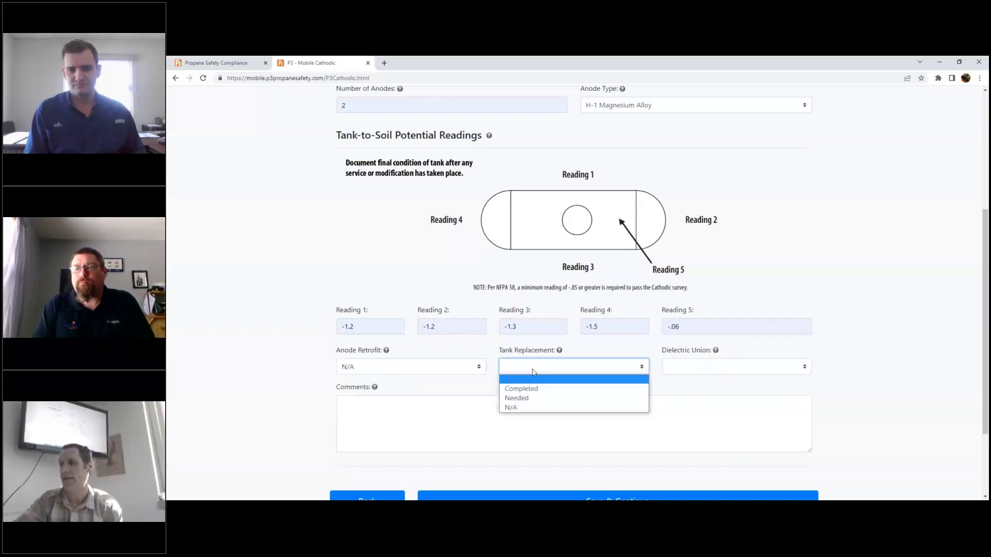
click(537, 409)
click(681, 368)
click(671, 407)
Decline saving the non-compliant reading, correct Reading 5 to -1.2, upload the inspection and return to the mobile main menu
scroll(671, 407, down, 1)
scroll(524, 401, down, 3)
click(524, 395)
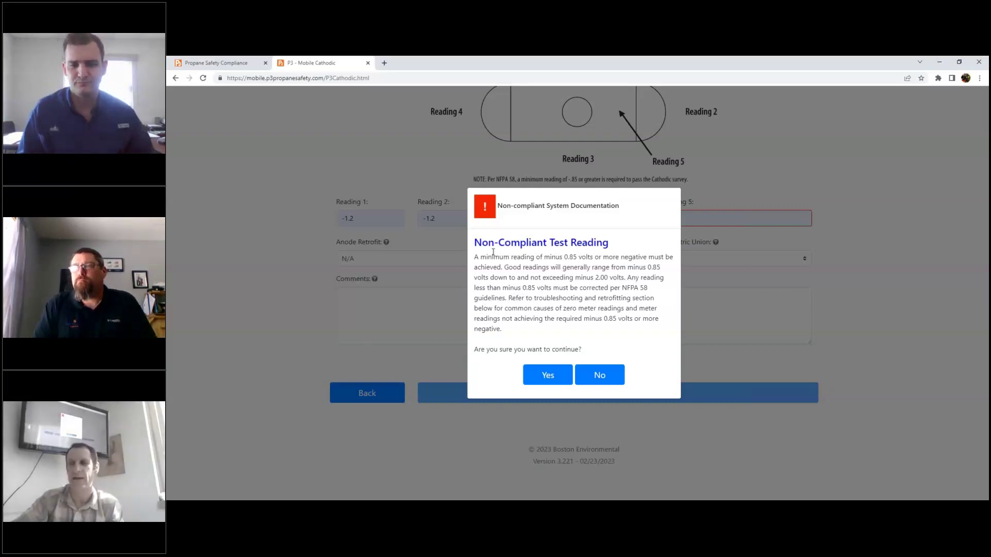
click(601, 377)
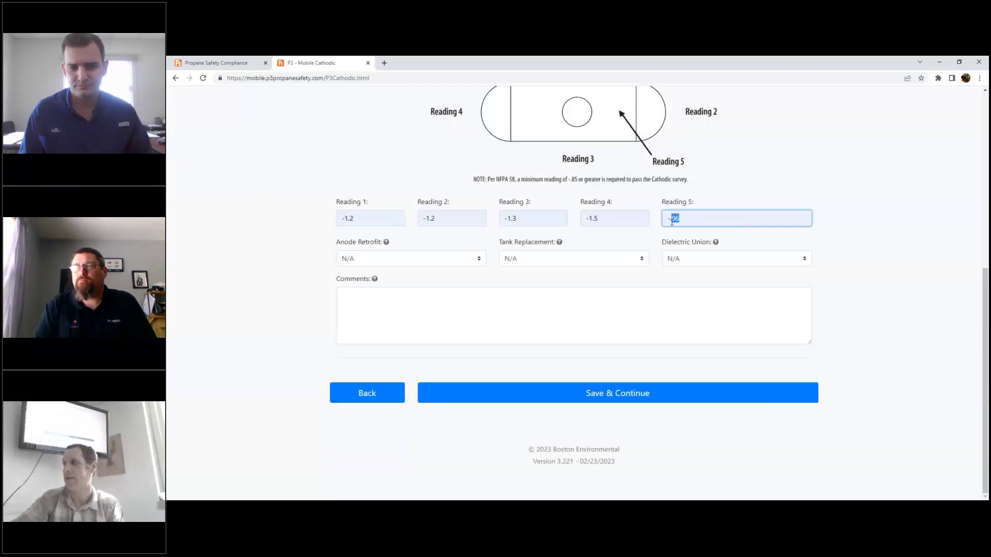
text(1.2)
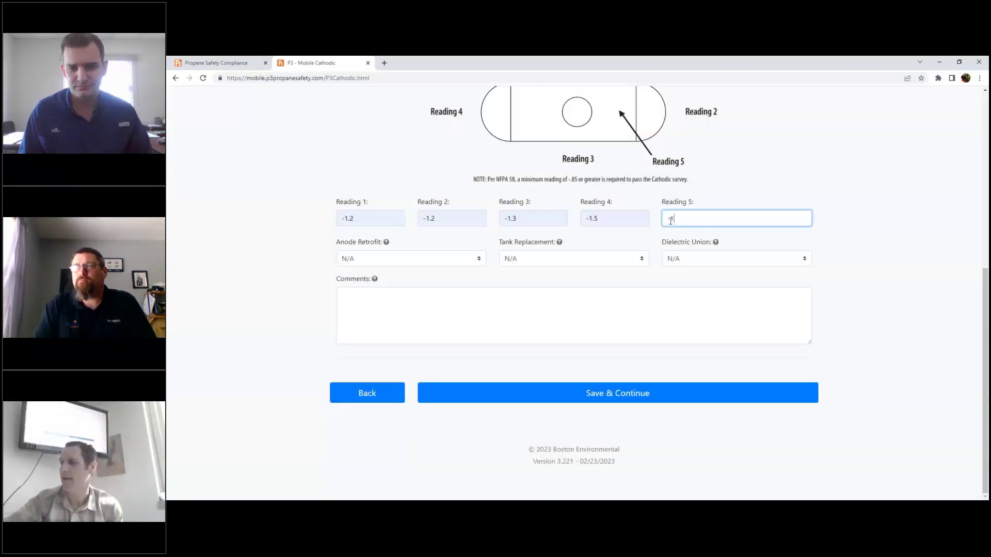
click(630, 397)
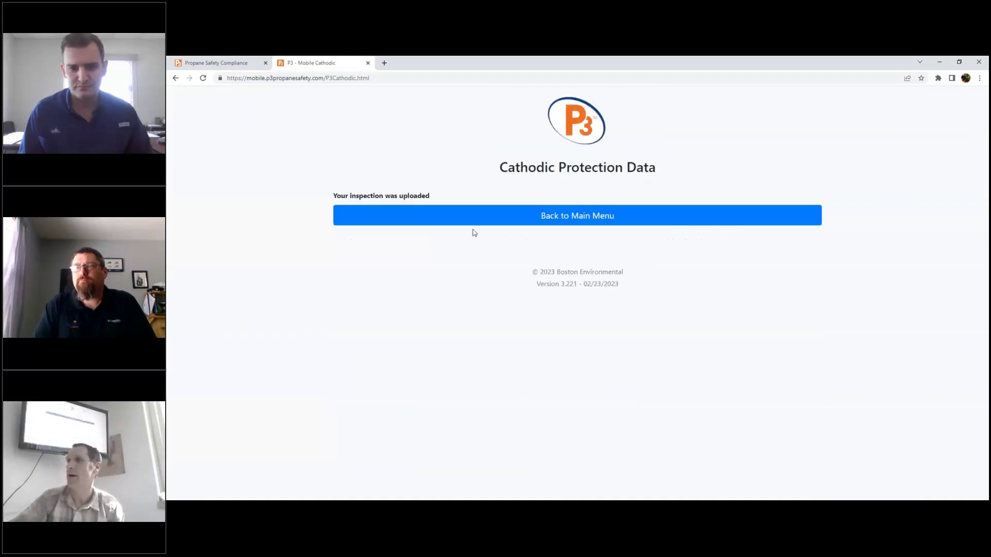
click(478, 223)
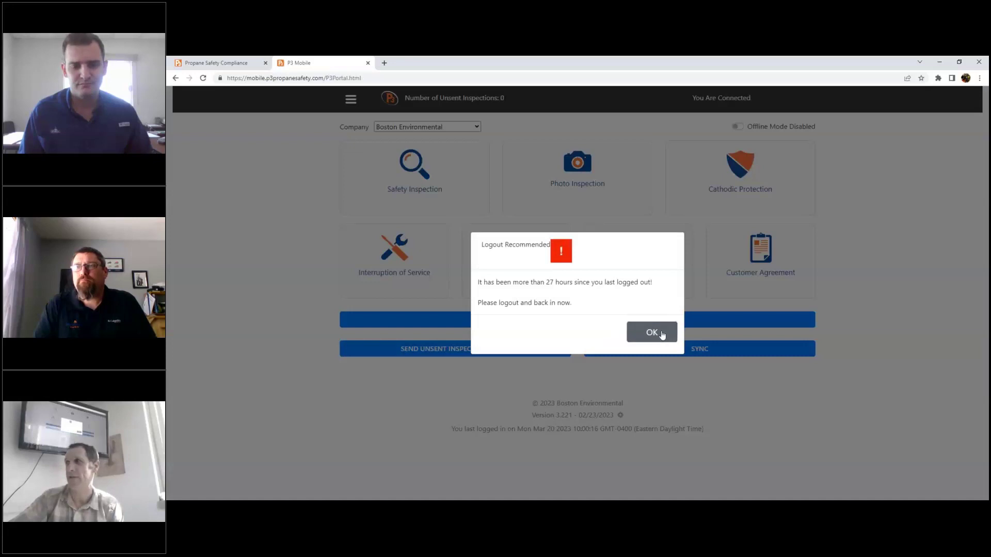
click(652, 333)
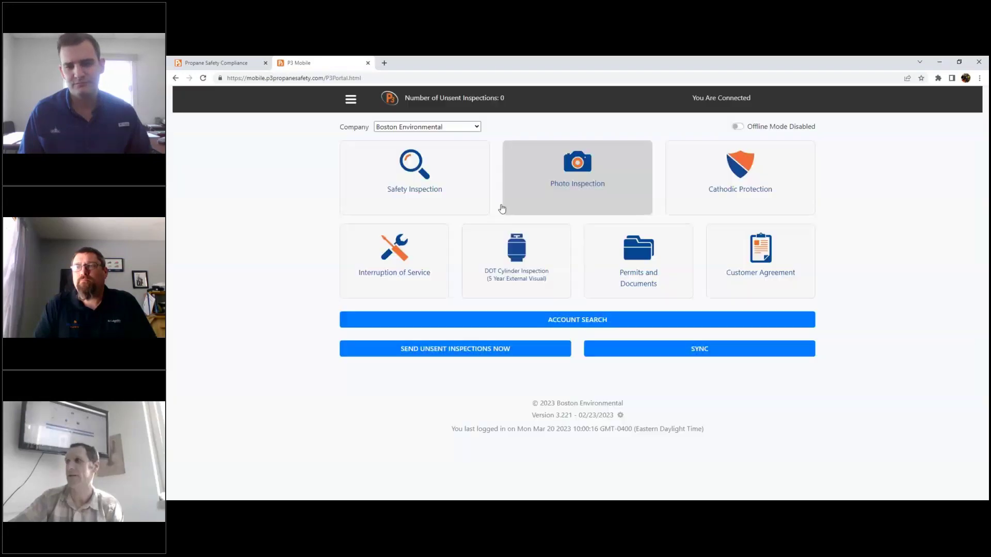
Switch to the Propane Safety Compliance site and view the survey form PDF of the first account among the cathodic protection Current Accounts
click(235, 64)
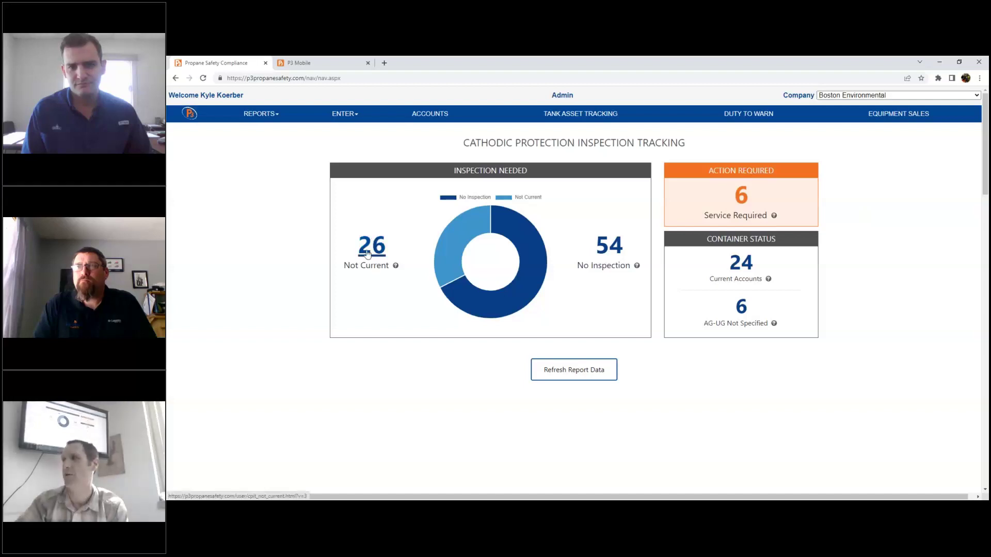
click(748, 270)
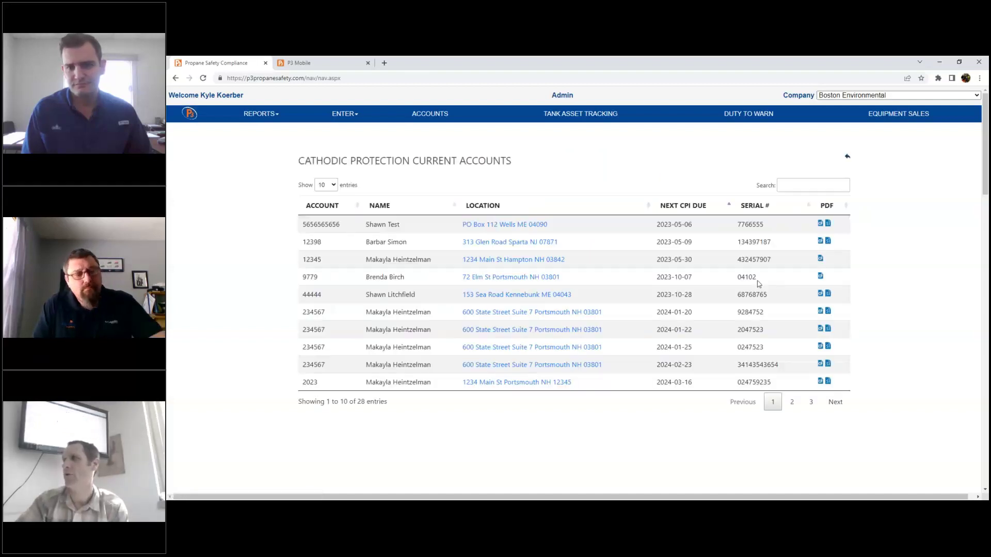
click(820, 224)
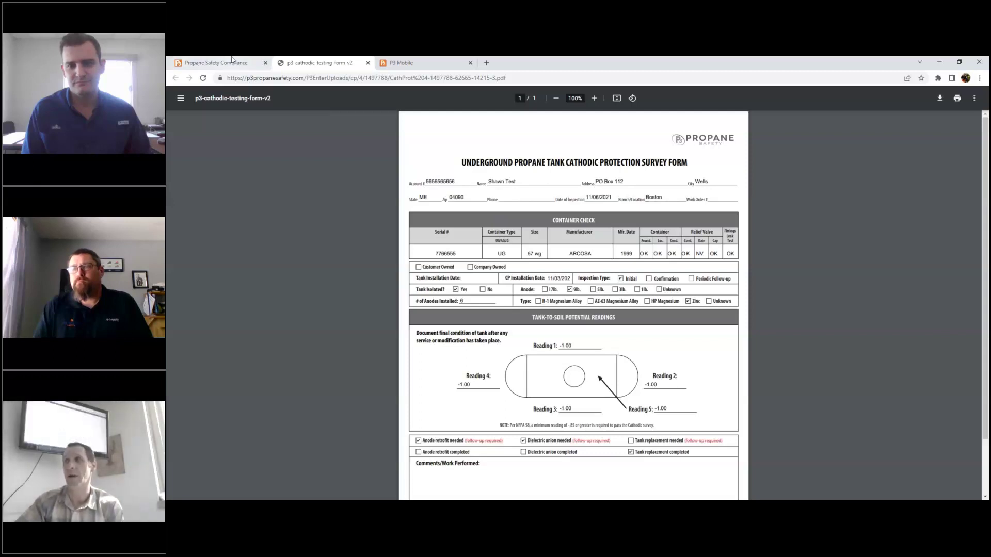
Return to the Propane Safety Compliance site and view the Field Performance Report
click(228, 64)
click(261, 114)
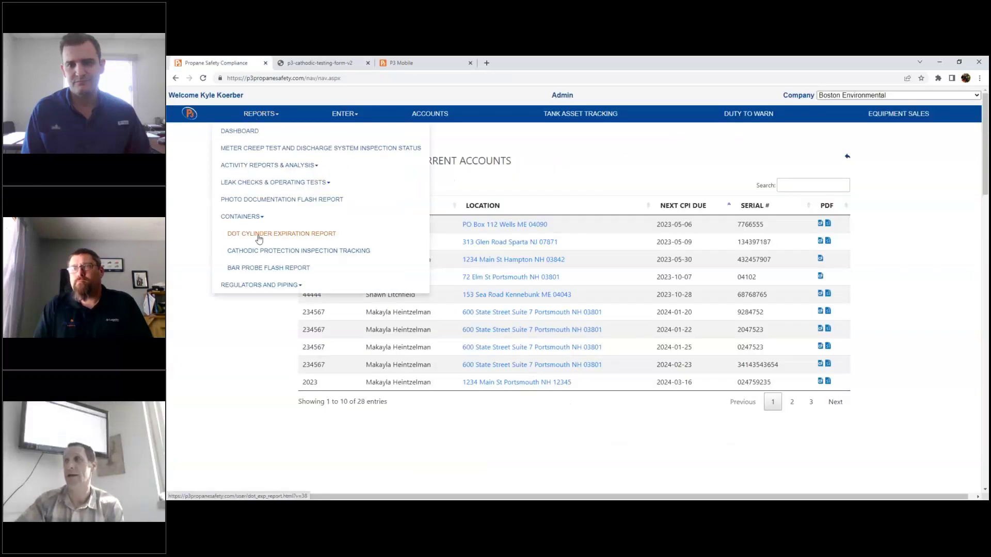
click(258, 165)
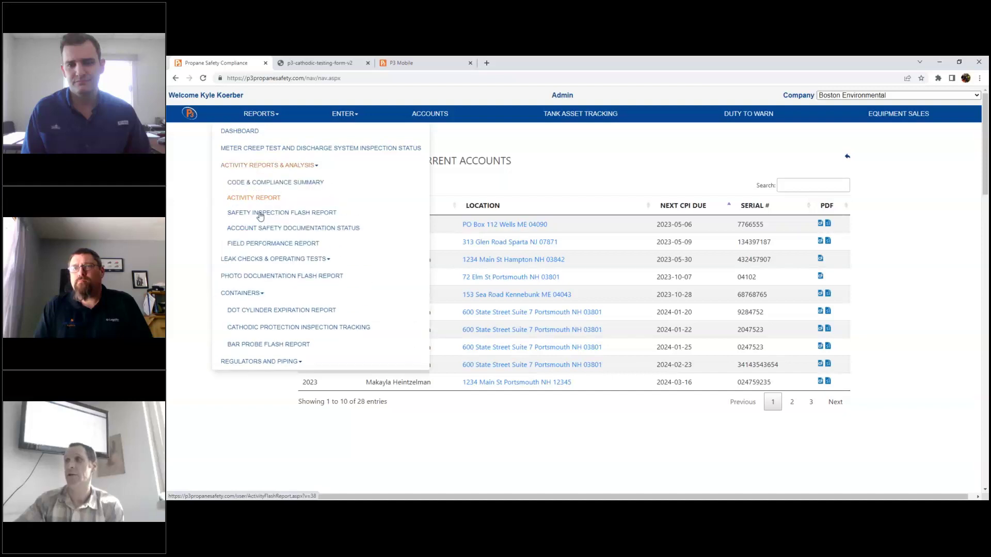
click(259, 250)
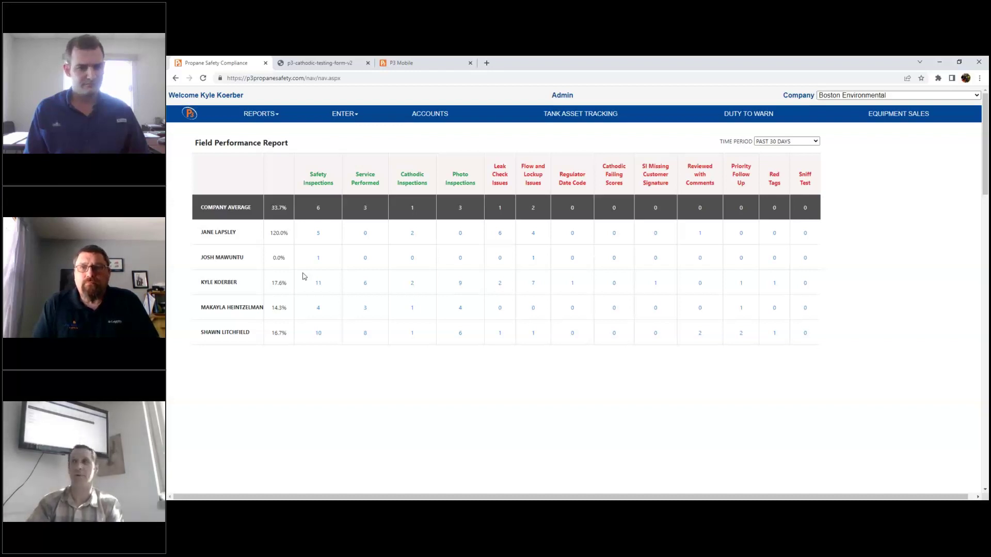
Reload the compliance site and bring up the Cathodic Protection Inspection Tracking report
click(202, 77)
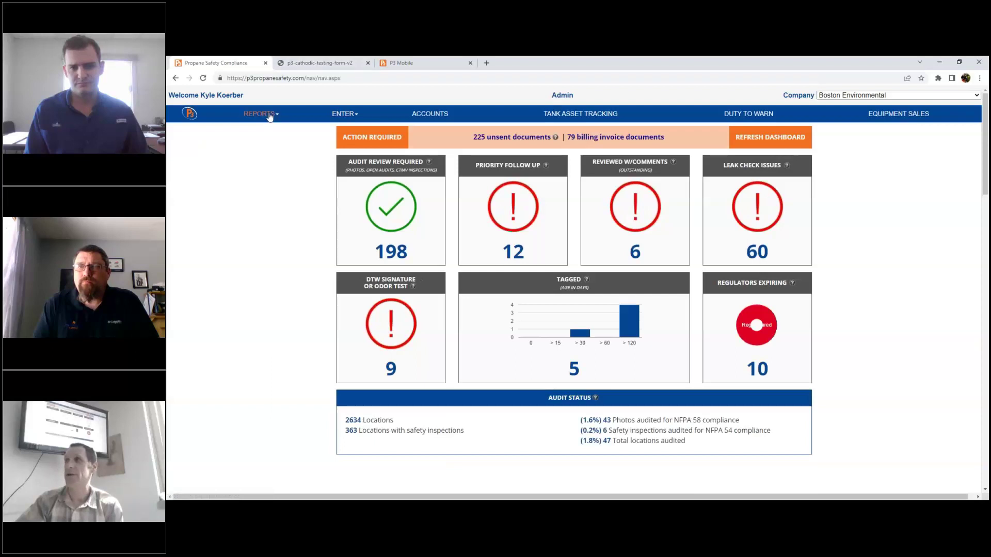
click(260, 113)
click(274, 337)
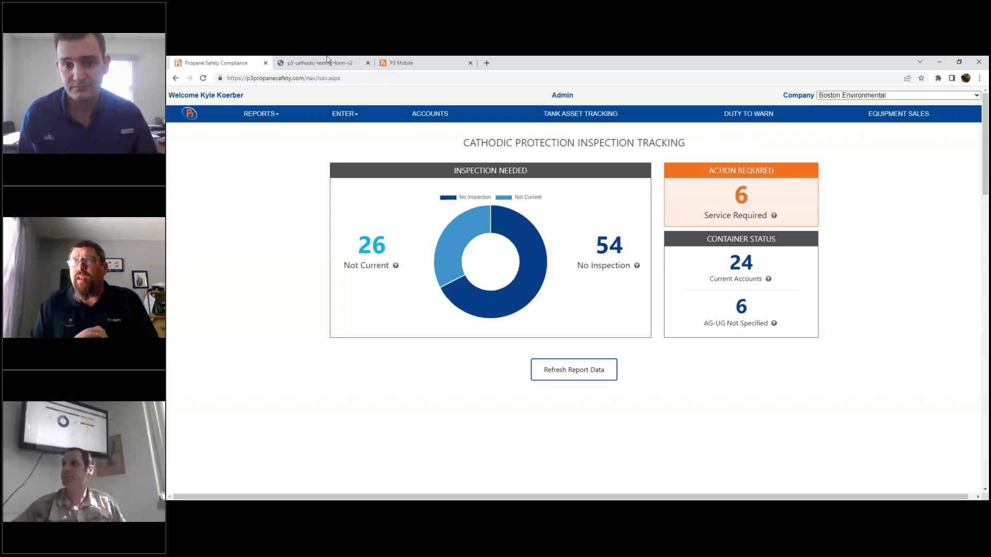
Switch to P3 Mobile and start a new Cathodic Protection inspection for the customer's Hauppauge NY location
click(419, 66)
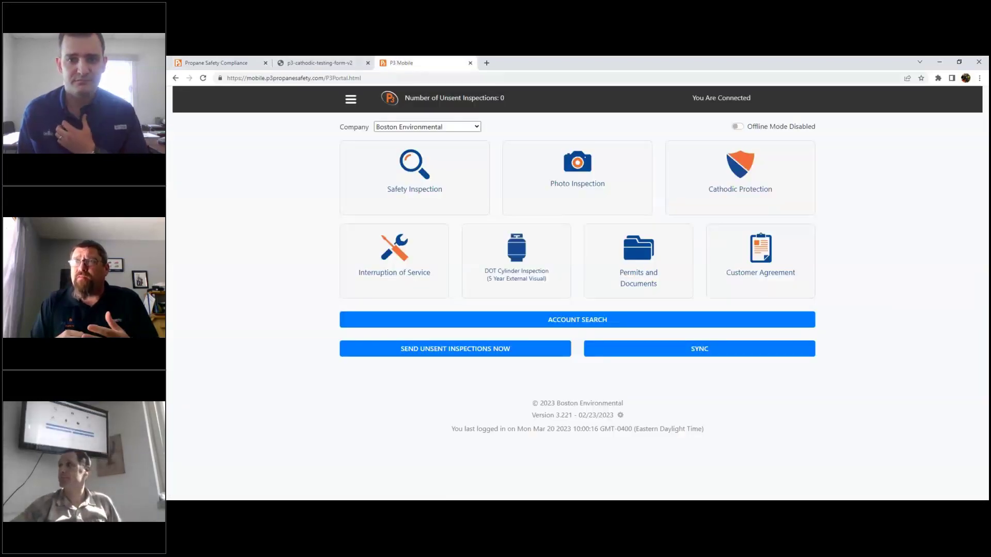
click(732, 187)
click(498, 175)
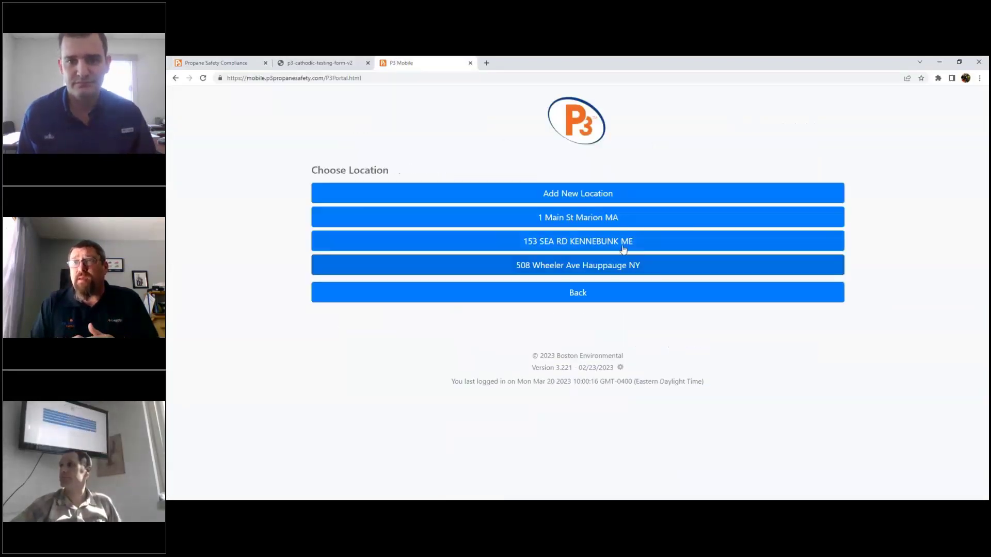
click(602, 266)
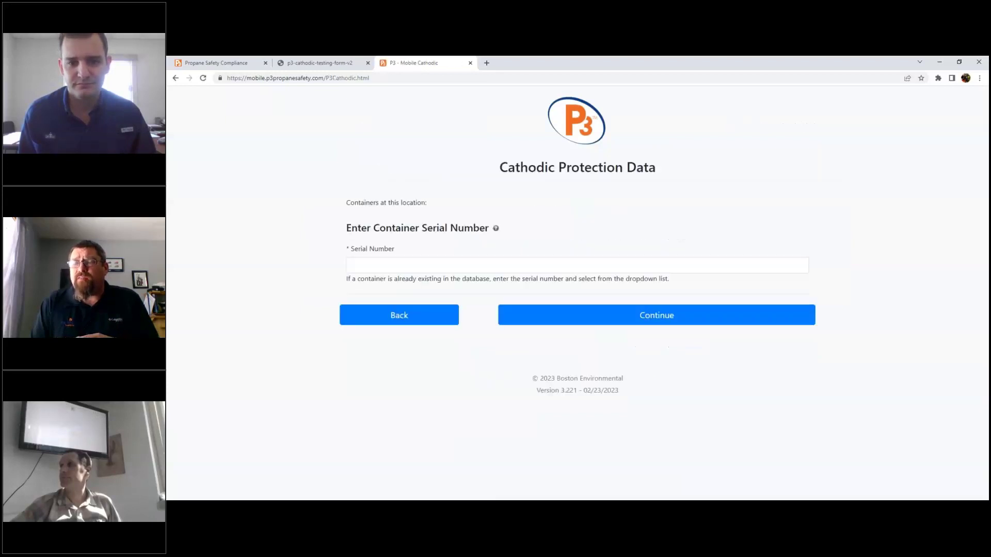
Choose the existing container with serial number 1223344, transfer it to this location and continue to its data form
click(580, 263)
text(1223)
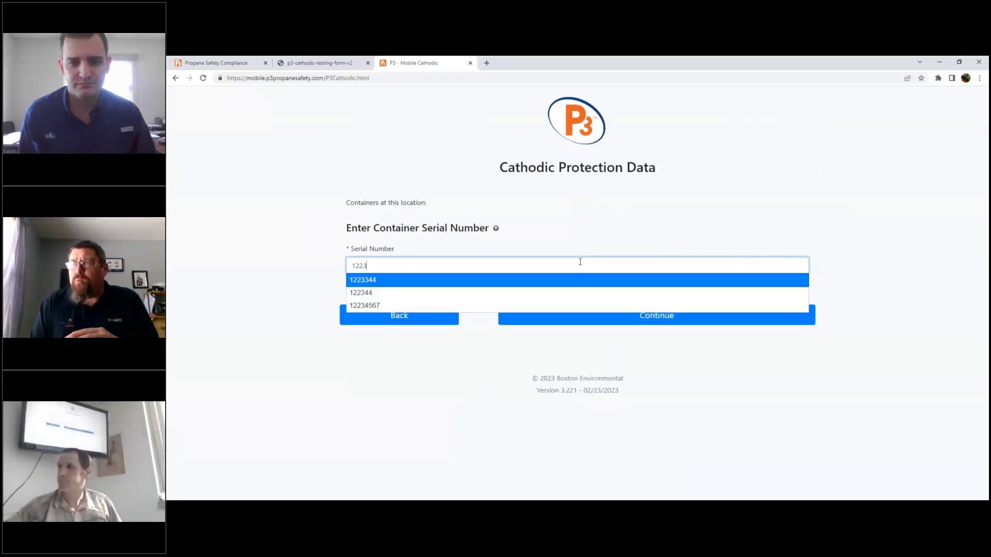
click(580, 283)
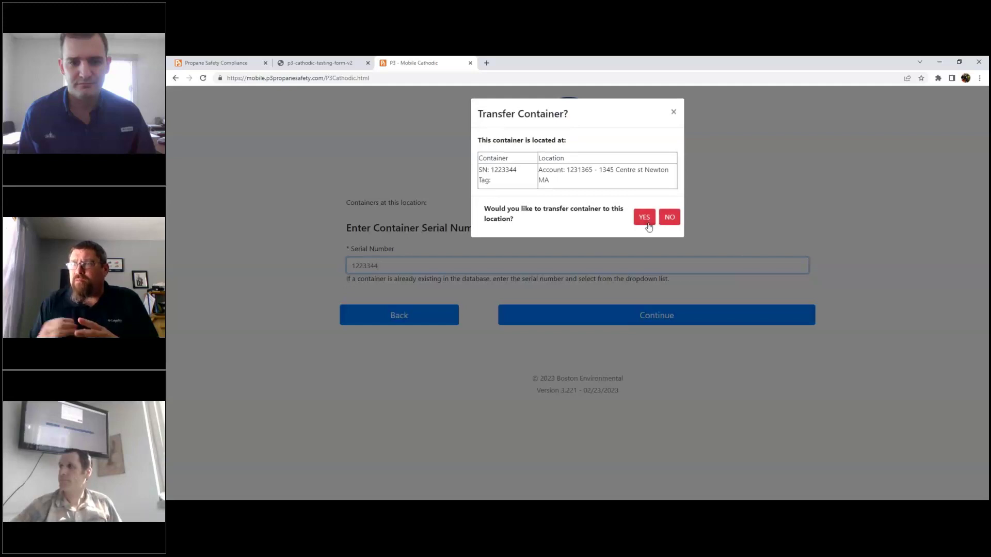
click(645, 219)
click(643, 324)
Review the container's prefilled data and check the Owned By options
scroll(780, 281, down, 4)
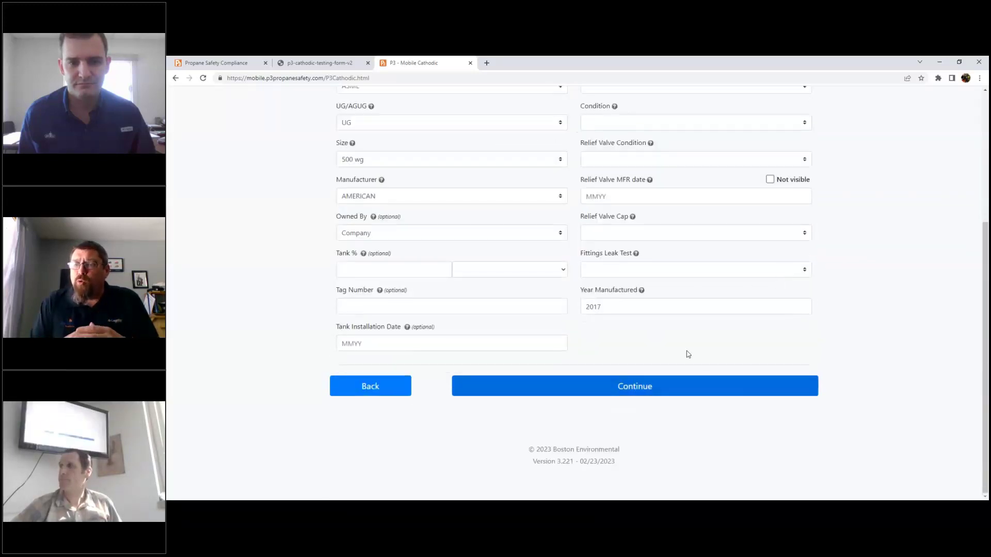
scroll(686, 349, up, 1)
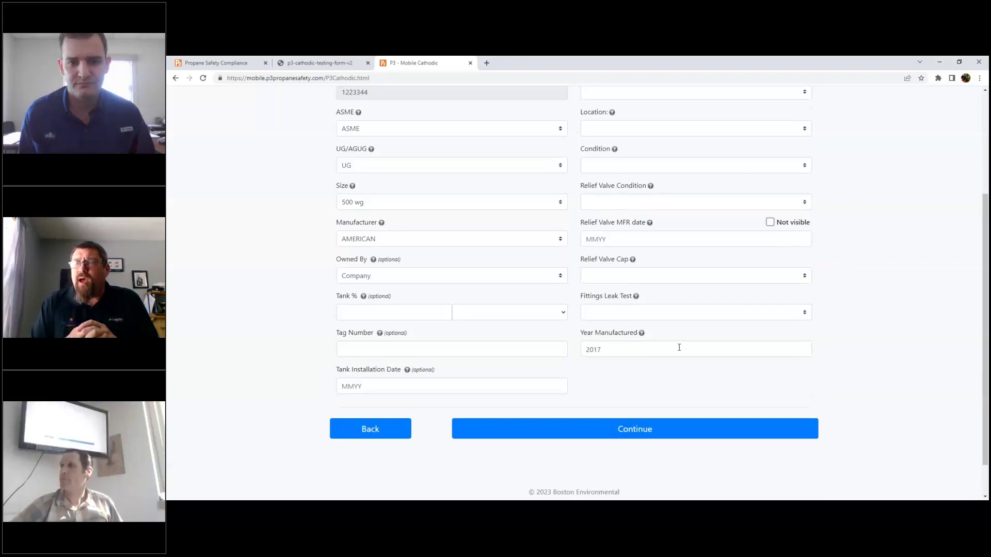
scroll(680, 339, up, 1)
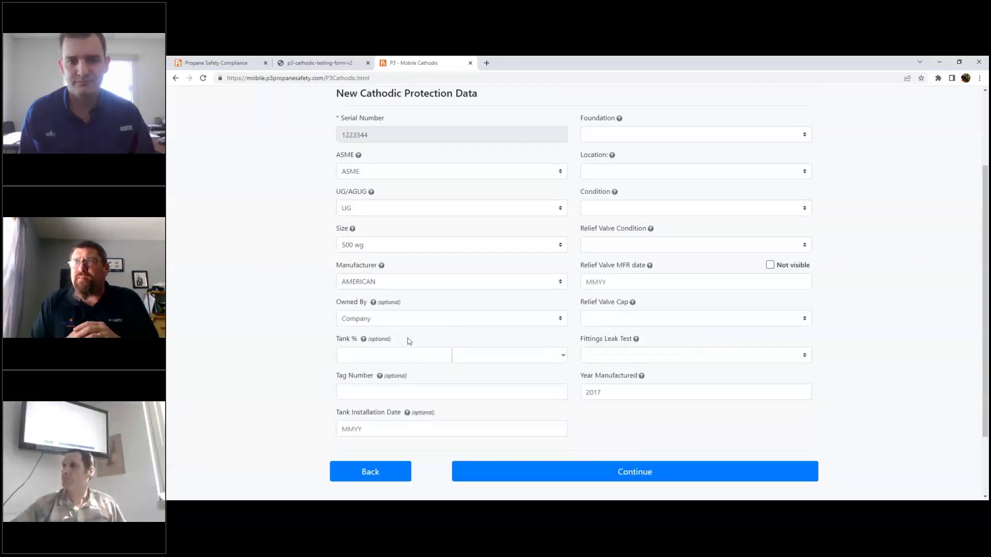
click(356, 320)
click(356, 320)
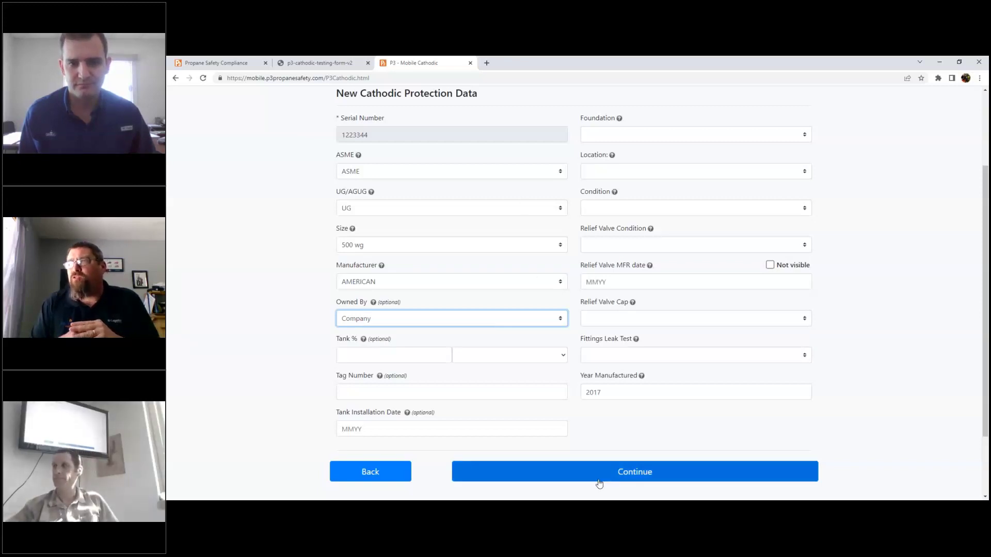
On the compliance site, open the Service Required list and examine the survey form of the account flagged for anode retrofit and dielectric union
click(217, 62)
click(741, 195)
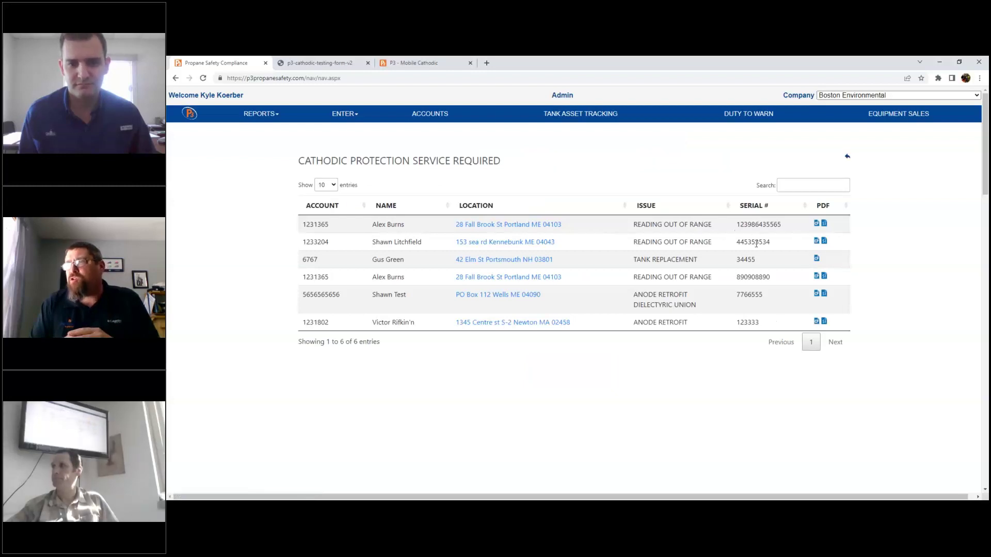
click(817, 293)
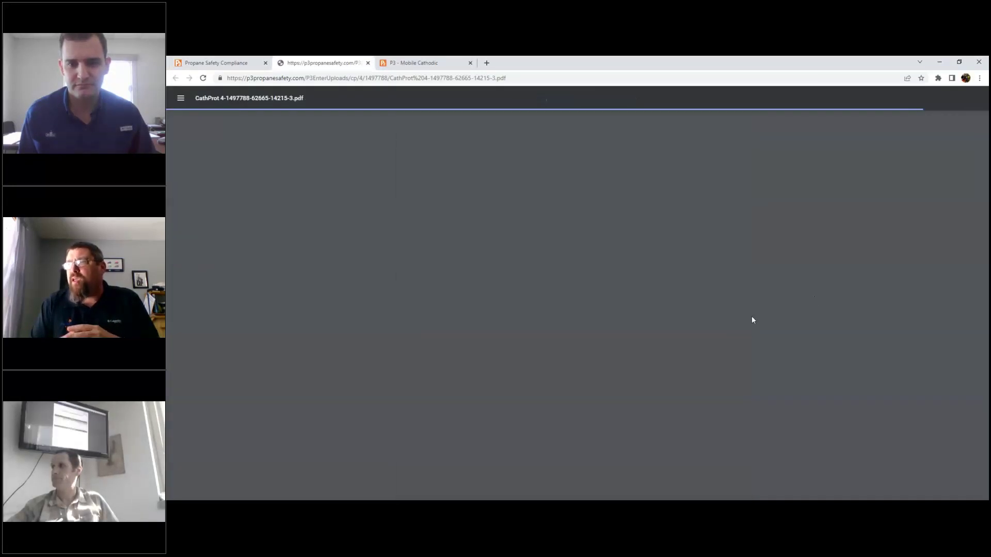
scroll(751, 317, down, 3)
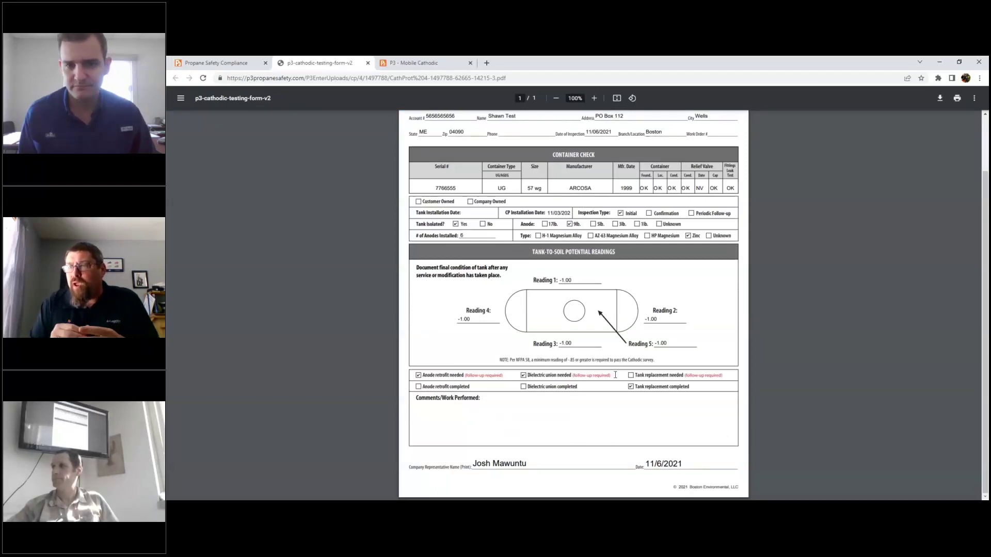
drag(615, 374, 523, 378)
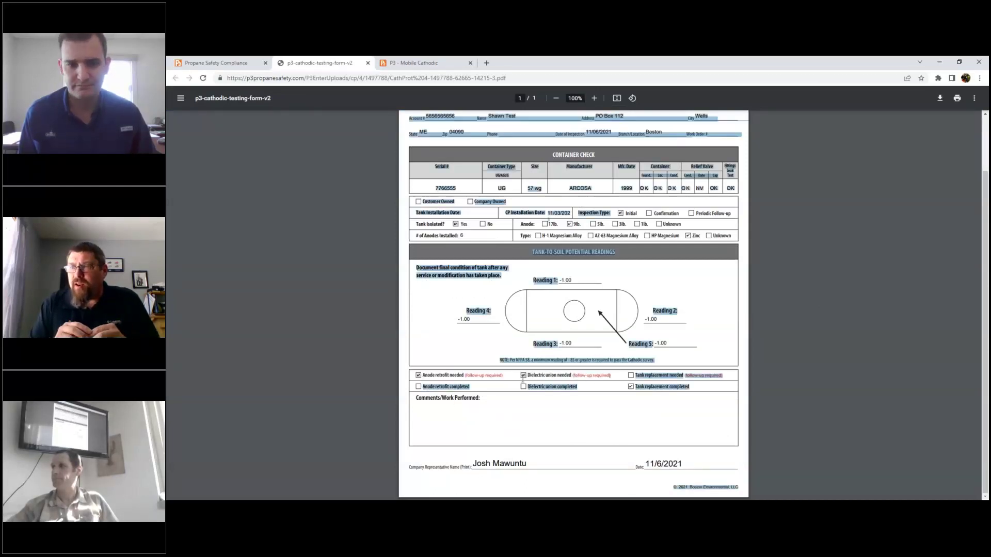
click(560, 404)
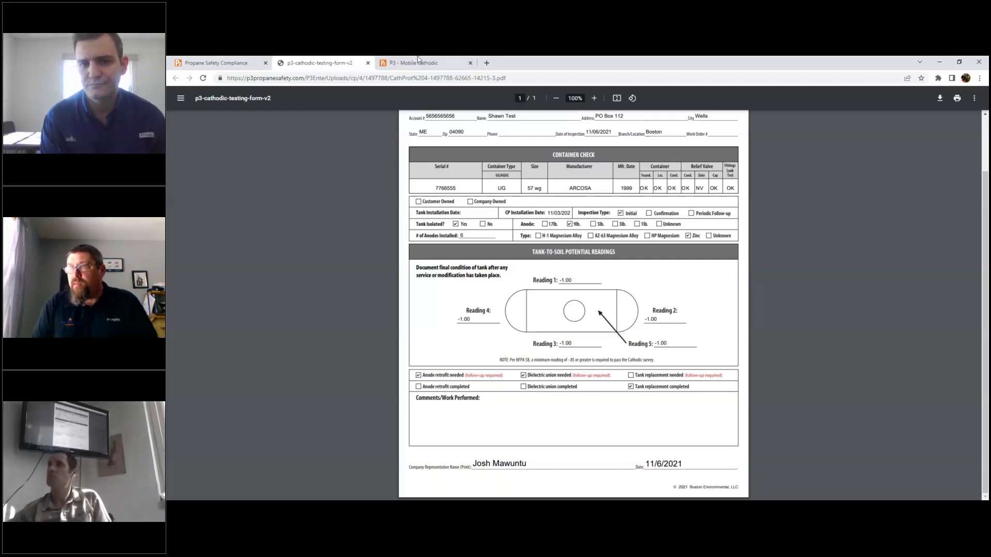
Return to the P3 Mobile container form and continue to the cathodic protection data, accepting the incomplete container inspection
click(432, 63)
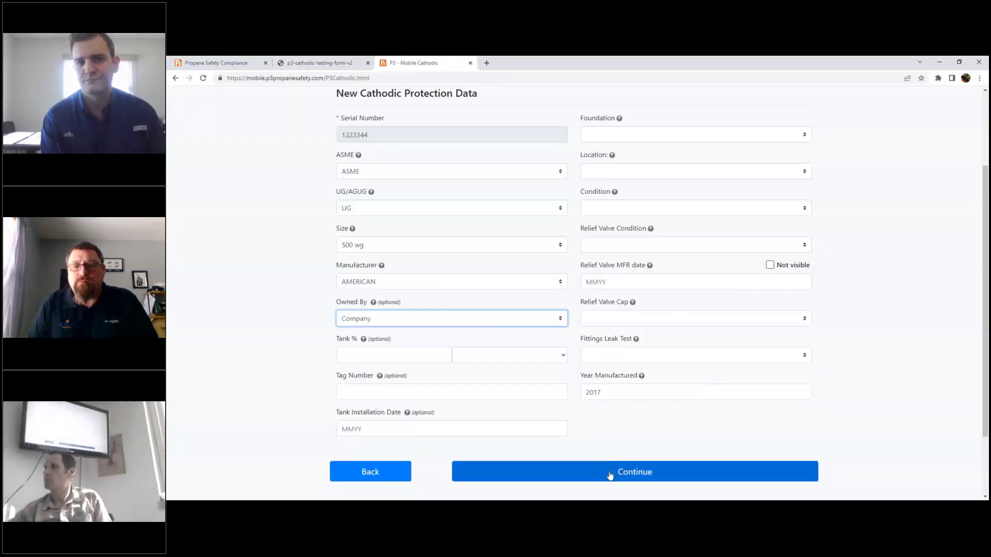
click(536, 478)
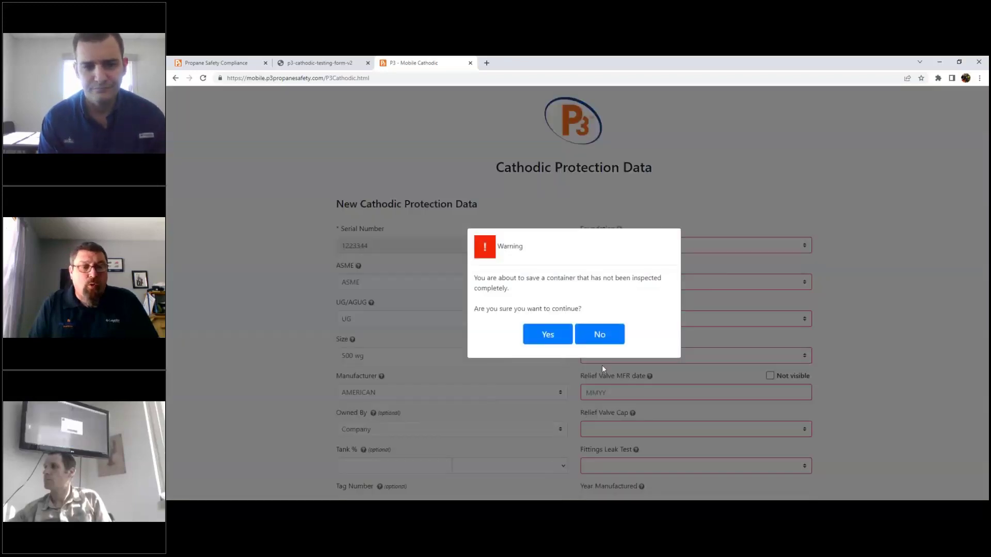
click(554, 336)
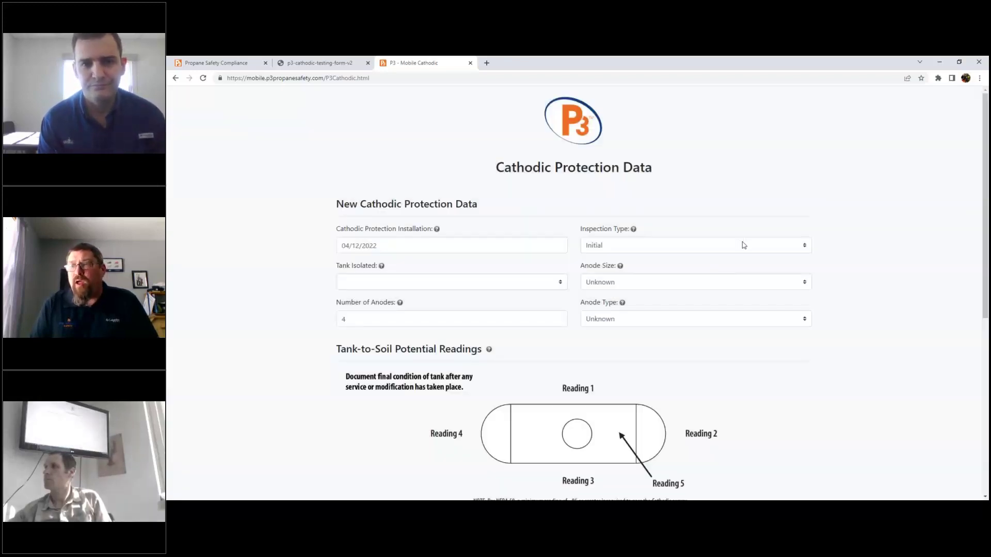